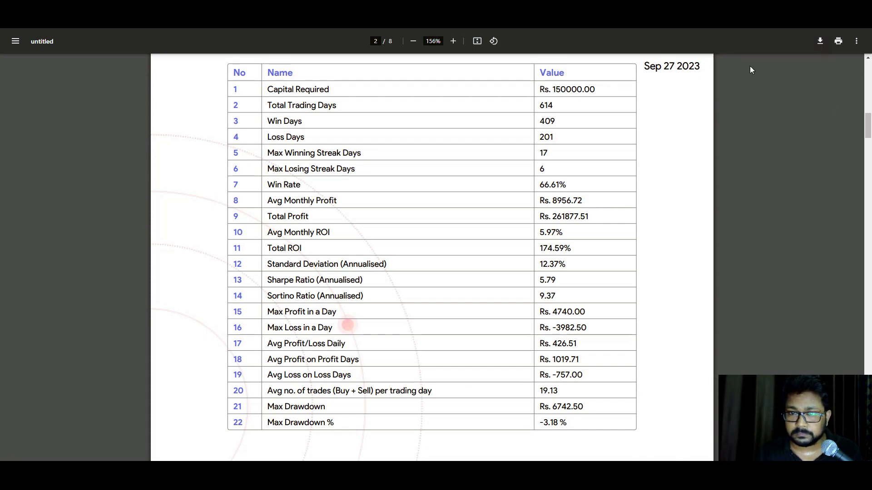
- Underline the Monday to Friday returns in the backtest report's Daily Summary table
{"action": "scroll", "coordinate": [672, 207], "scroll_direction": "down", "scroll_amount": 10}
{"action": "scroll", "coordinate": [672, 206], "scroll_direction": "up", "scroll_amount": 2}
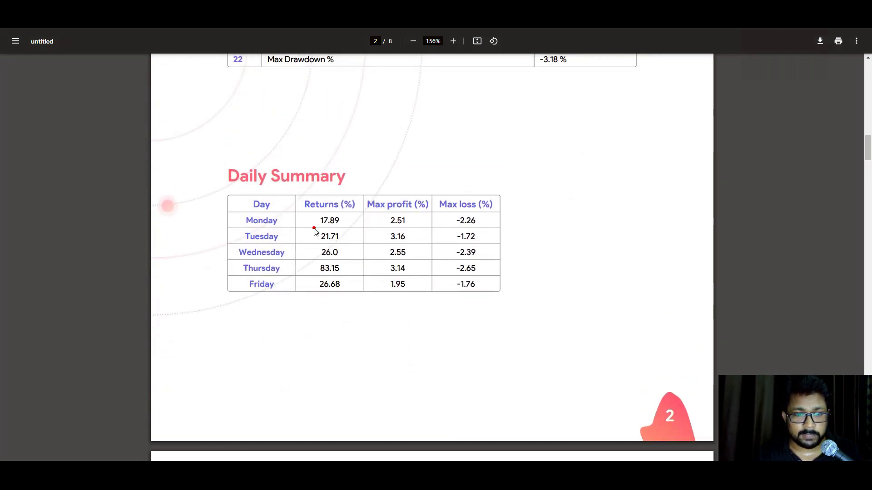
{"action": "mouse_move", "coordinate": [313, 228]}
{"action": "left_mouse_down"}
{"action": "mouse_move", "coordinate": [342, 228]}
{"action": "mouse_move", "coordinate": [332, 243]}
{"action": "mouse_move", "coordinate": [343, 259]}
{"action": "mouse_move", "coordinate": [340, 275]}
{"action": "mouse_move", "coordinate": [309, 291]}
{"action": "mouse_move", "coordinate": [341, 290]}
{"action": "left_mouse_up"}
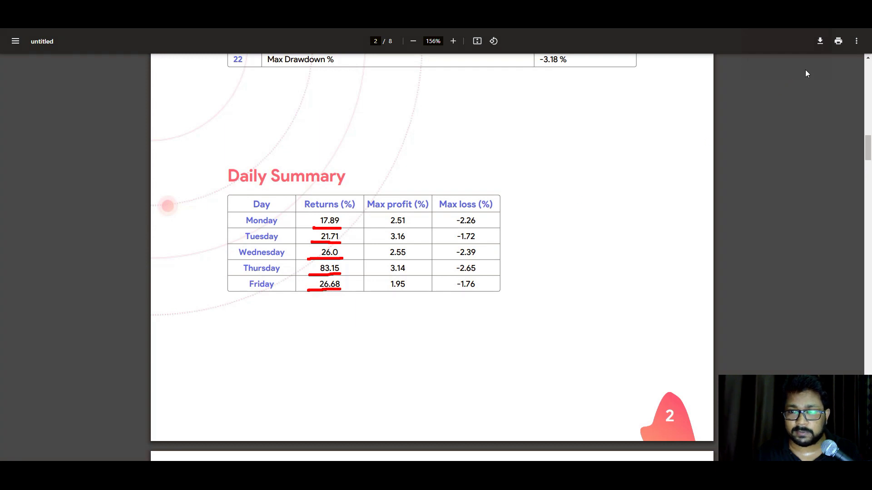
- Underline the start and end dates of the backtest period on the report's first page
{"action": "scroll", "coordinate": [637, 224], "scroll_direction": "up", "scroll_amount": 20}
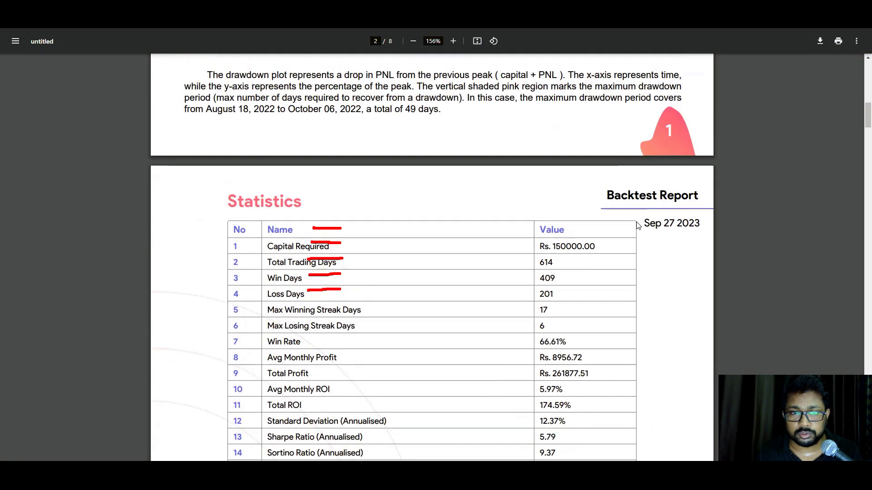
{"action": "scroll", "coordinate": [638, 226], "scroll_direction": "up", "scroll_amount": 1}
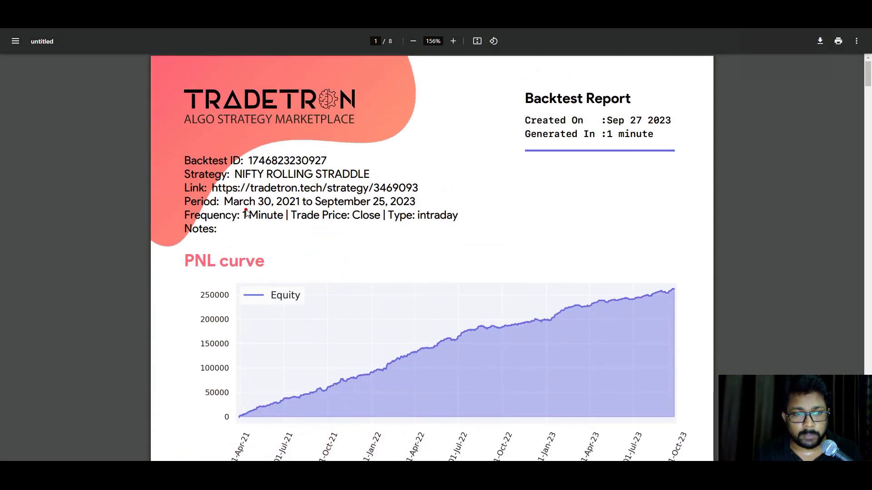
{"action": "left_click_drag", "start_coordinate": [244, 206], "coordinate": [290, 207]}
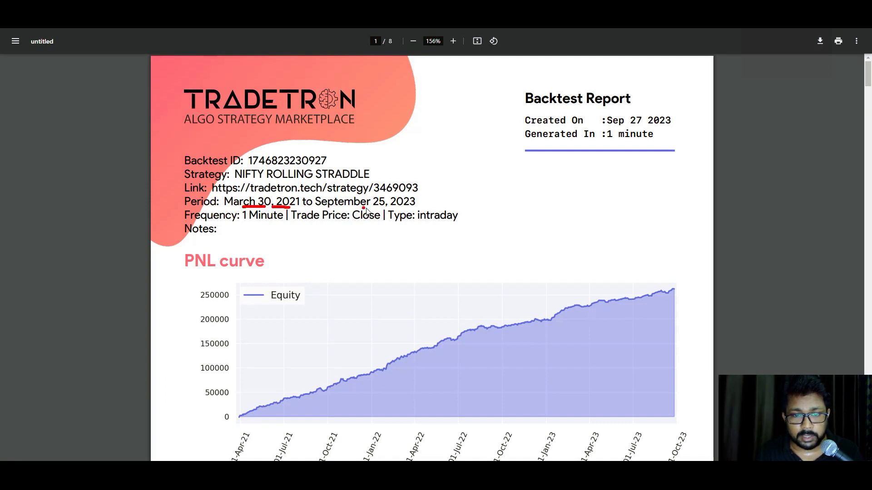
{"action": "left_click_drag", "start_coordinate": [394, 207], "coordinate": [417, 207]}
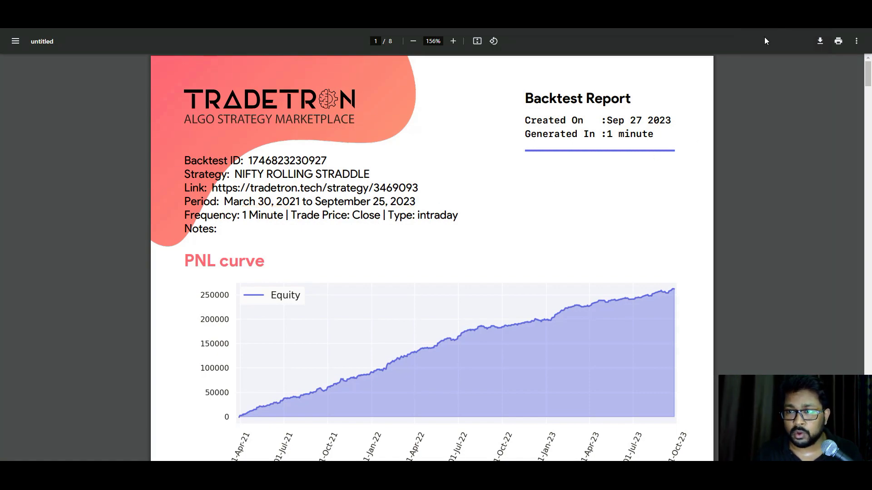
- Tick each weekday's return in the Daily Summary table and sketch a freehand mark in the blank space beside it
{"action": "scroll", "coordinate": [602, 254], "scroll_direction": "down", "scroll_amount": 10}
{"action": "scroll", "coordinate": [602, 254], "scroll_direction": "down", "scroll_amount": 18}
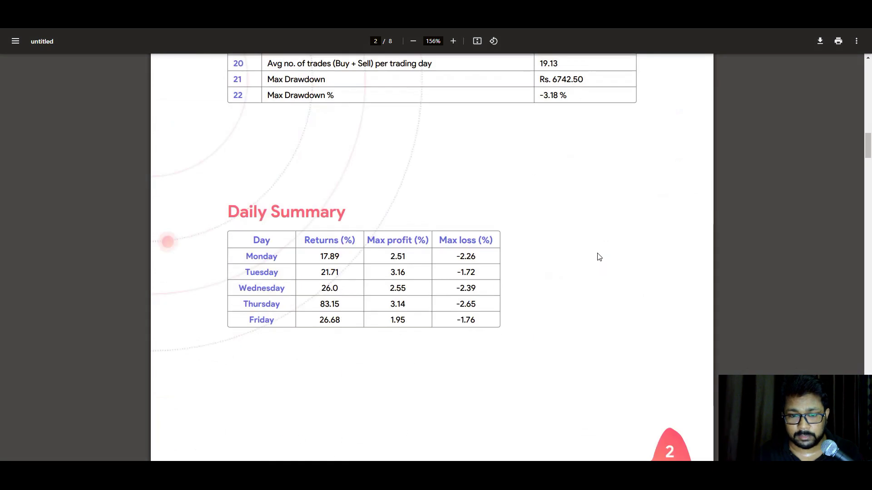
{"action": "scroll", "coordinate": [597, 253], "scroll_direction": "up", "scroll_amount": 3}
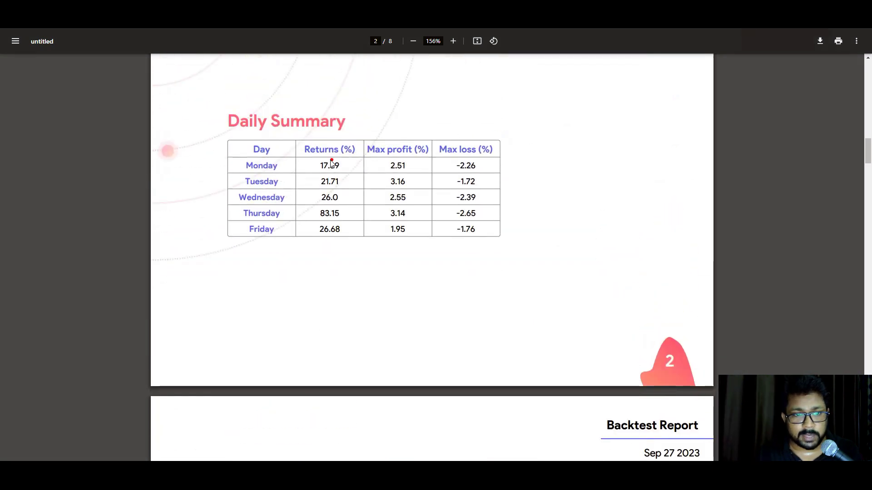
{"action": "left_click_drag", "start_coordinate": [305, 164], "coordinate": [358, 161]}
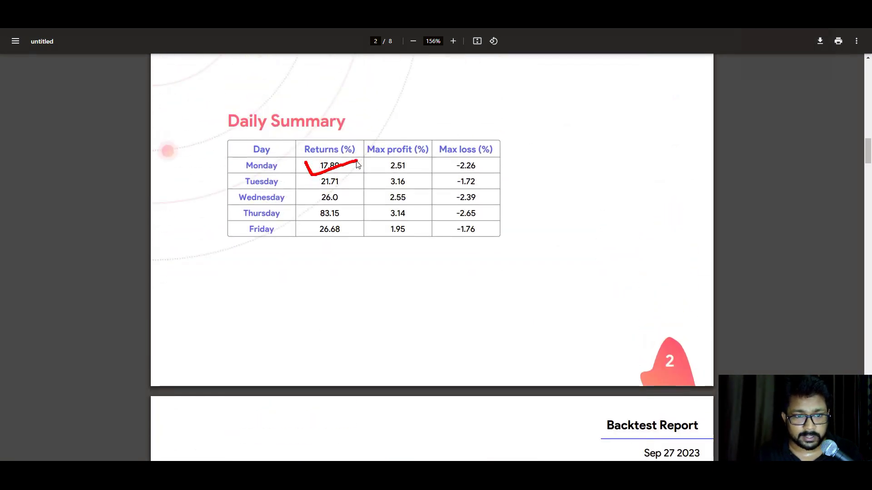
{"action": "mouse_move", "coordinate": [307, 179]}
{"action": "left_mouse_down"}
{"action": "mouse_move", "coordinate": [311, 192]}
{"action": "mouse_move", "coordinate": [359, 176]}
{"action": "left_mouse_up"}
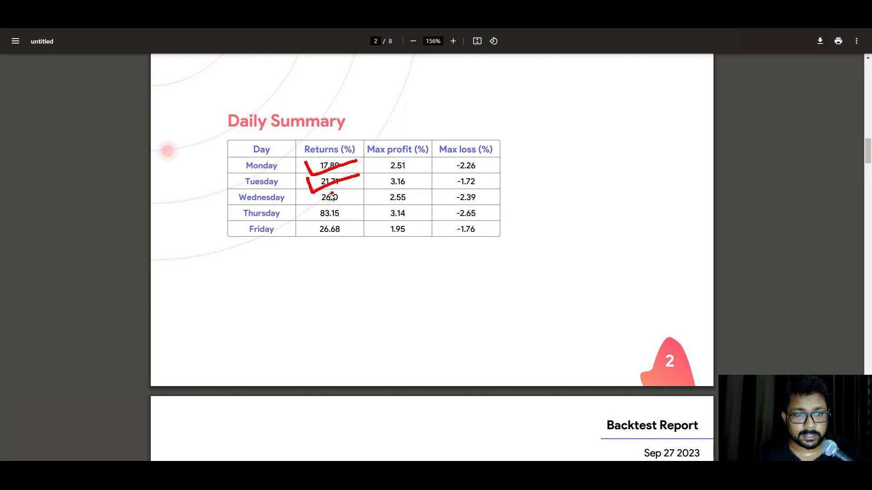
{"action": "mouse_move", "coordinate": [312, 192]}
{"action": "left_mouse_down"}
{"action": "mouse_move", "coordinate": [325, 205]}
{"action": "mouse_move", "coordinate": [365, 188]}
{"action": "left_mouse_up"}
{"action": "left_click", "coordinate": [348, 202]}
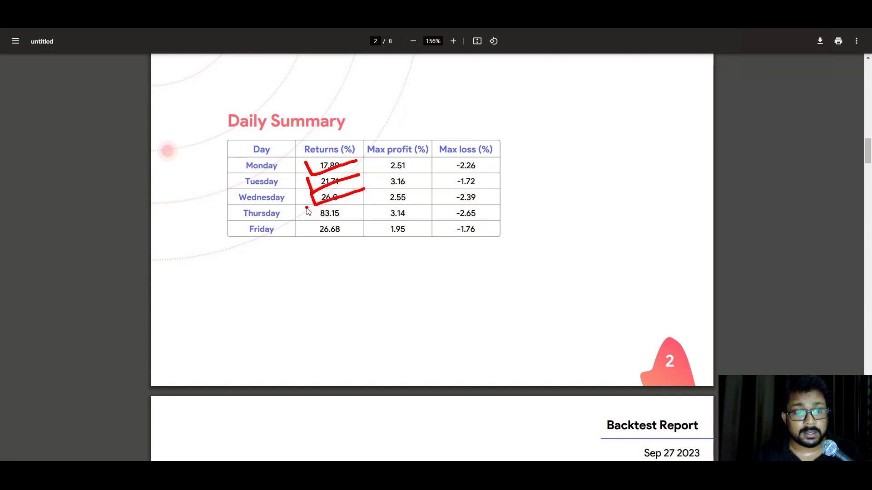
{"action": "left_click_drag", "start_coordinate": [312, 222], "coordinate": [359, 209]}
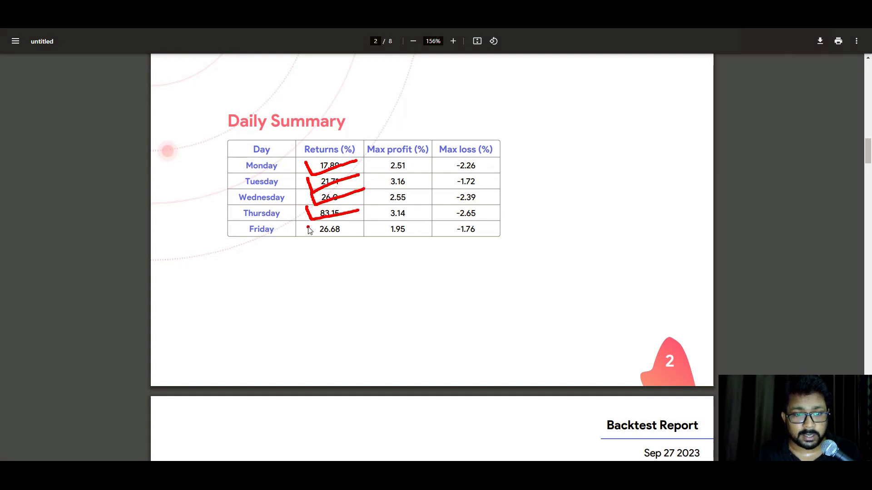
{"action": "mouse_move", "coordinate": [306, 224]}
{"action": "left_mouse_down"}
{"action": "mouse_move", "coordinate": [312, 241]}
{"action": "mouse_move", "coordinate": [357, 228]}
{"action": "left_mouse_up"}
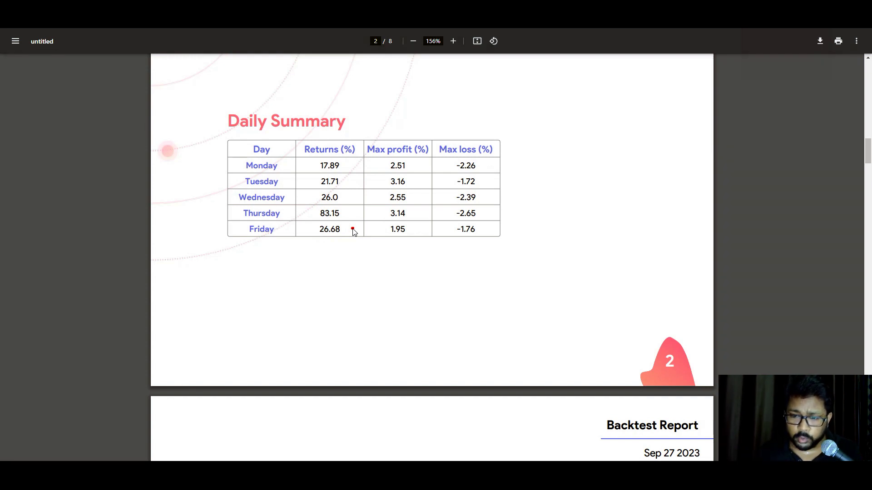
{"action": "left_click_drag", "start_coordinate": [570, 139], "coordinate": [574, 178]}
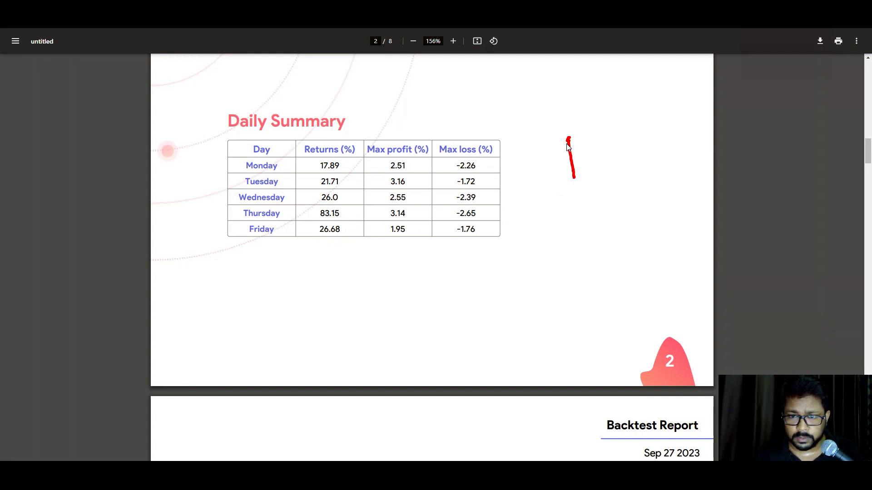
{"action": "left_click_drag", "start_coordinate": [570, 137], "coordinate": [584, 160]}
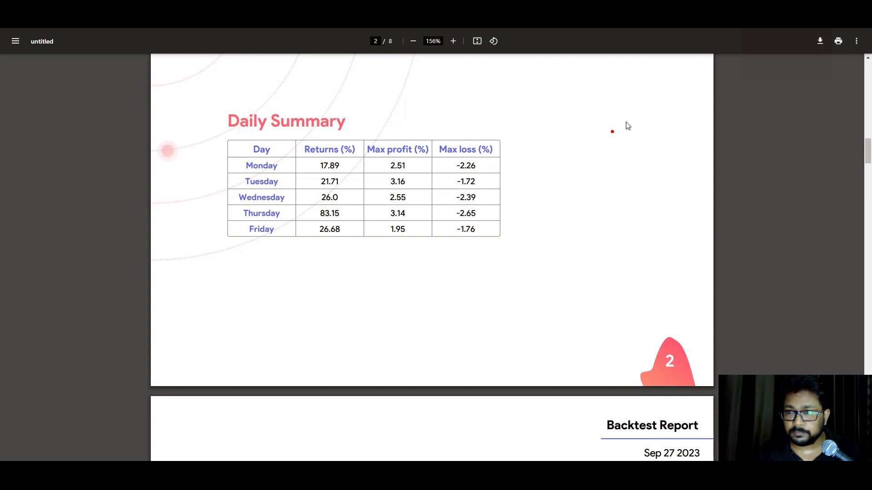
- Examine the Monthly returns calendar on page 5 and outline the March 2023 cell by hand
{"action": "scroll", "coordinate": [598, 166], "scroll_direction": "down", "scroll_amount": 20}
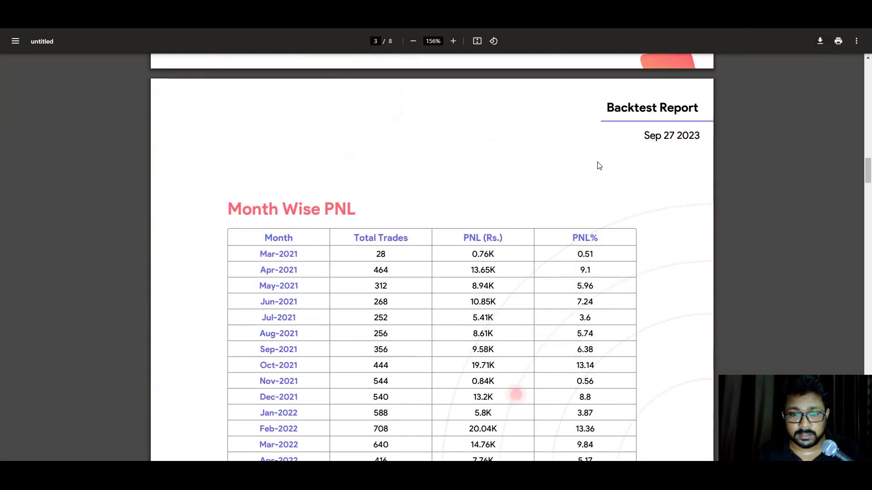
{"action": "scroll", "coordinate": [598, 184], "scroll_direction": "down", "scroll_amount": 20}
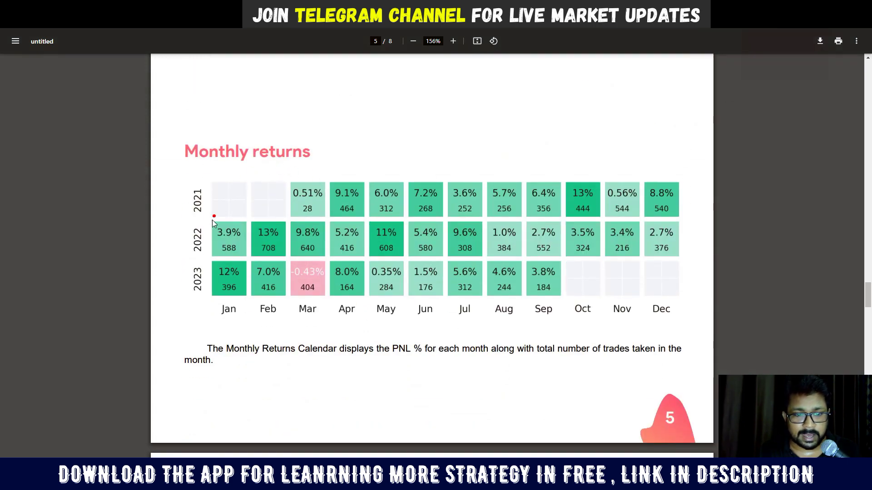
{"action": "mouse_move", "coordinate": [293, 301]}
{"action": "left_mouse_down"}
{"action": "mouse_move", "coordinate": [321, 301]}
{"action": "mouse_move", "coordinate": [328, 291]}
{"action": "mouse_move", "coordinate": [327, 264]}
{"action": "mouse_move", "coordinate": [307, 258]}
{"action": "left_mouse_up"}
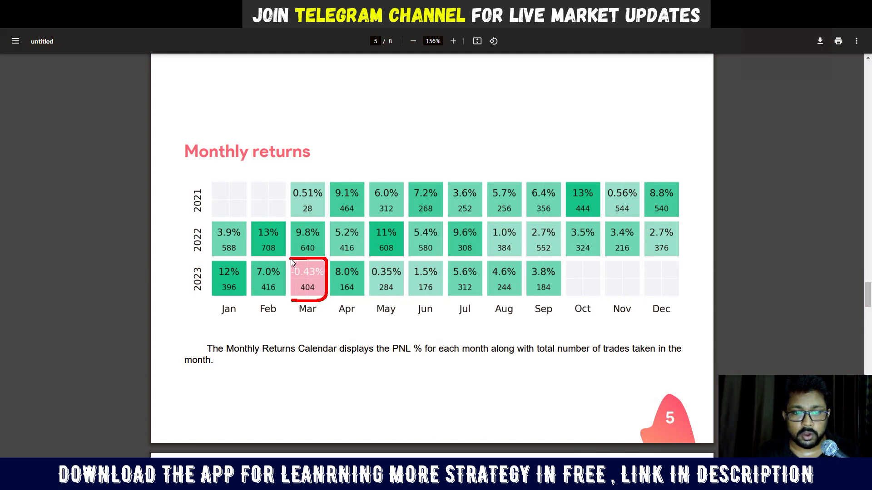
{"action": "mouse_move", "coordinate": [307, 294]}
{"action": "left_mouse_down"}
{"action": "mouse_move", "coordinate": [303, 328]}
{"action": "mouse_move", "coordinate": [340, 331]}
{"action": "mouse_move", "coordinate": [344, 343]}
{"action": "mouse_move", "coordinate": [365, 324]}
{"action": "mouse_move", "coordinate": [414, 330]}
{"action": "mouse_move", "coordinate": [363, 310]}
{"action": "left_mouse_up"}
{"action": "left_click", "coordinate": [377, 329]}
{"action": "left_click_drag", "start_coordinate": [430, 328], "coordinate": [463, 341]}
{"action": "mouse_move", "coordinate": [474, 321]}
{"action": "left_mouse_down"}
{"action": "mouse_move", "coordinate": [484, 338]}
{"action": "mouse_move", "coordinate": [496, 320]}
{"action": "mouse_move", "coordinate": [495, 337]}
{"action": "mouse_move", "coordinate": [511, 325]}
{"action": "left_mouse_up"}
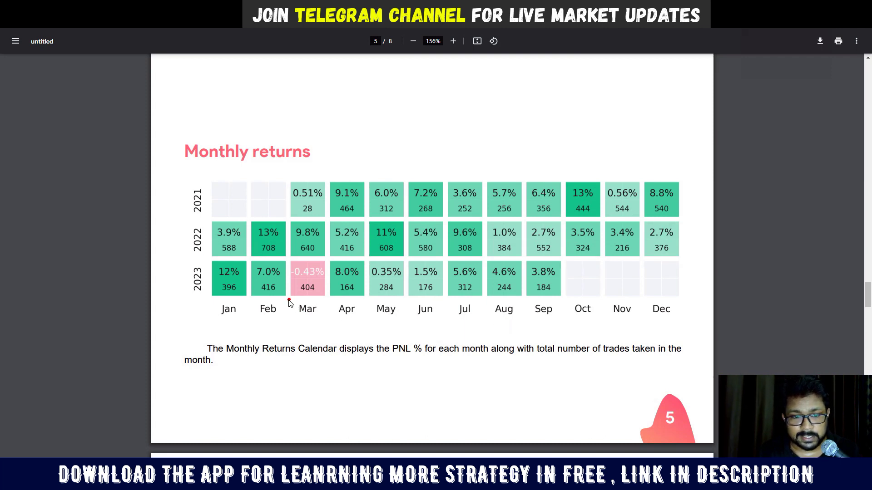
{"action": "mouse_move", "coordinate": [288, 299]}
{"action": "left_mouse_down"}
{"action": "mouse_move", "coordinate": [326, 296]}
{"action": "mouse_move", "coordinate": [327, 271]}
{"action": "mouse_move", "coordinate": [291, 262]}
{"action": "mouse_move", "coordinate": [290, 295]}
{"action": "left_mouse_up"}
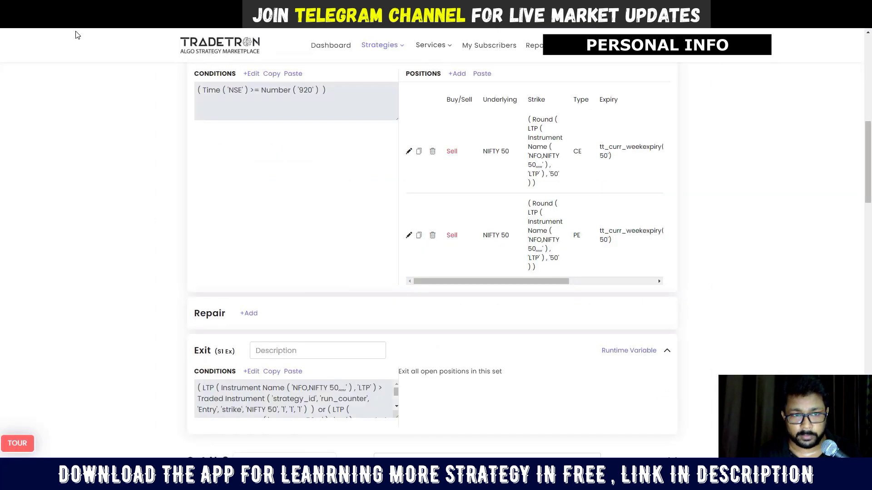
- Switch to the NIFTY ROLLING STRADDLE strategy in Tradetron and review Set 1's entry positions and exit conditions
{"action": "scroll", "coordinate": [96, 115], "scroll_direction": "up", "scroll_amount": 10}
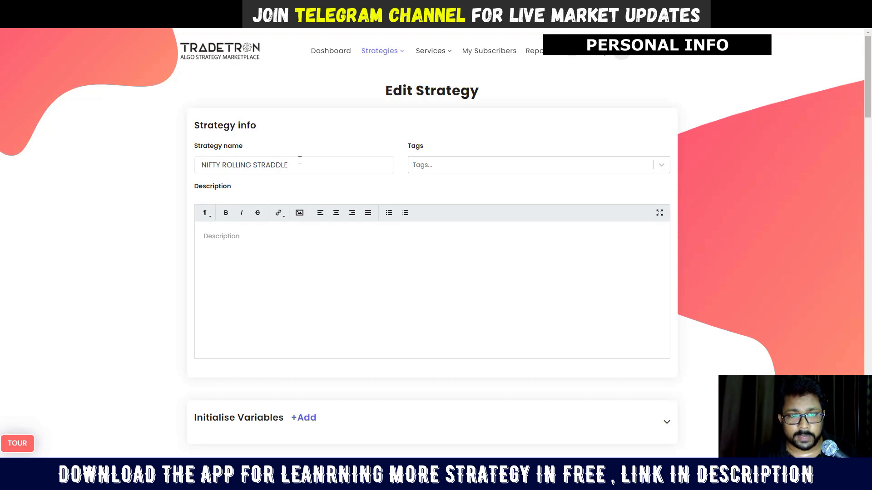
{"action": "scroll", "coordinate": [279, 211], "scroll_direction": "down", "scroll_amount": 7}
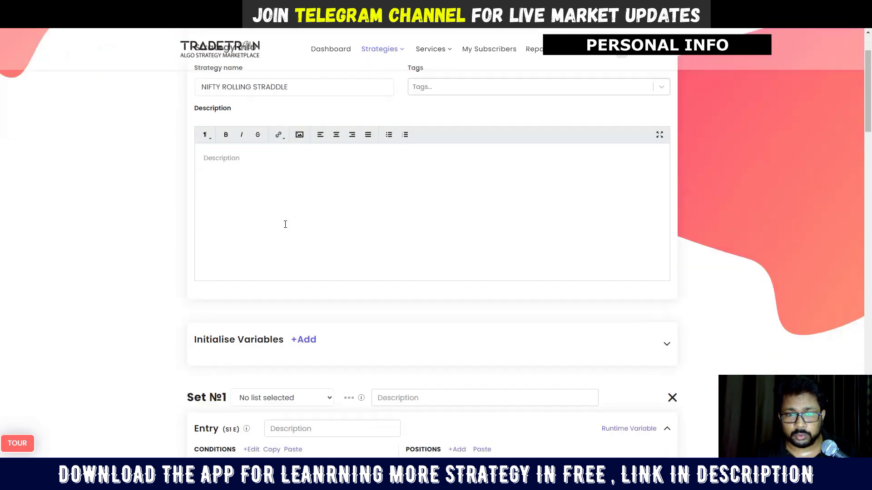
{"action": "scroll", "coordinate": [282, 227], "scroll_direction": "down", "scroll_amount": 3}
{"action": "scroll", "coordinate": [282, 228], "scroll_direction": "up", "scroll_amount": 1}
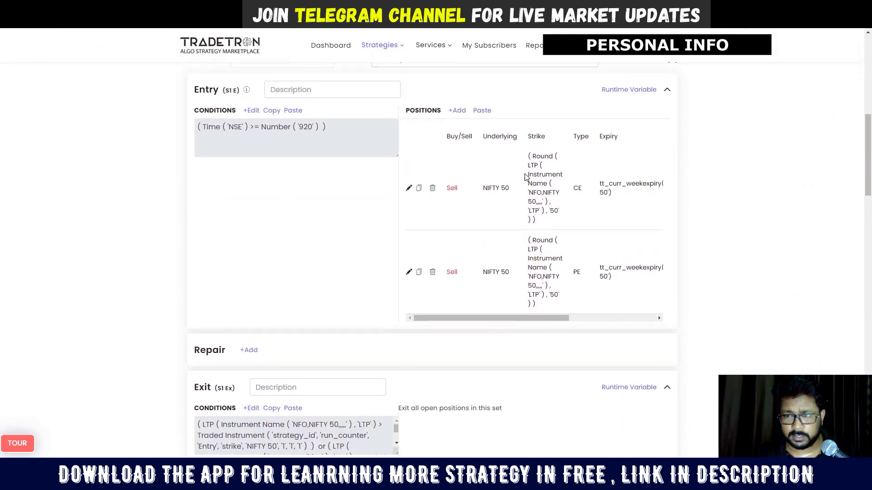
{"action": "mouse_move", "coordinate": [429, 124]}
{"action": "left_mouse_down"}
{"action": "mouse_move", "coordinate": [437, 274]}
{"action": "mouse_move", "coordinate": [463, 309]}
{"action": "left_mouse_up"}
{"action": "left_click_drag", "start_coordinate": [313, 316], "coordinate": [379, 431]}
{"action": "left_click", "coordinate": [380, 421]}
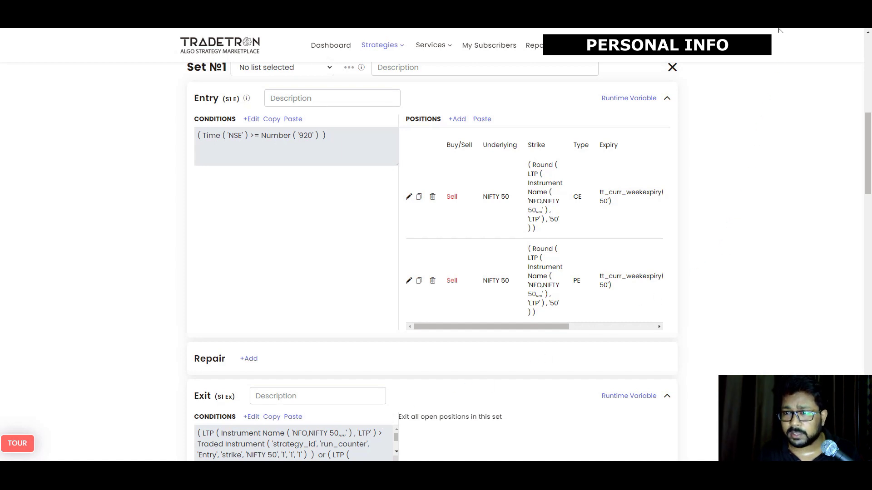
- Switch to the broker's trading site and view the LTIM OCT 23 5400 PE chart around September 28
{"action": "left_click", "coordinate": [289, 33]}
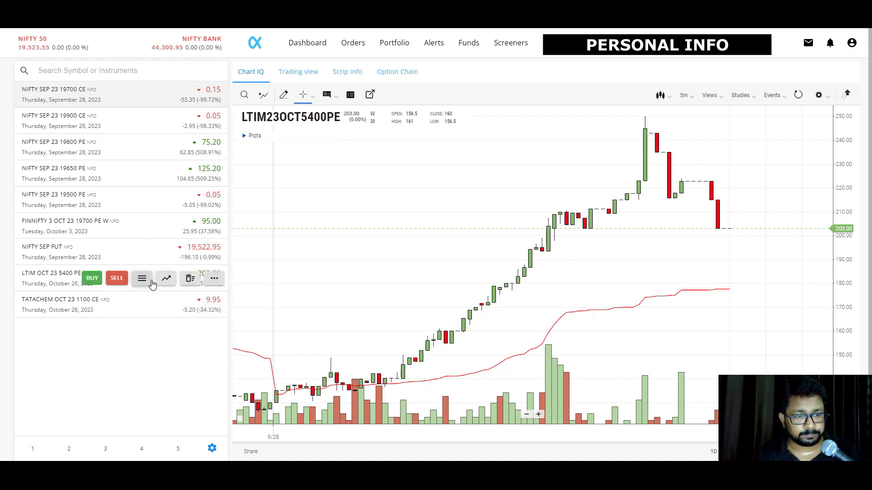
{"action": "left_click", "coordinate": [166, 279]}
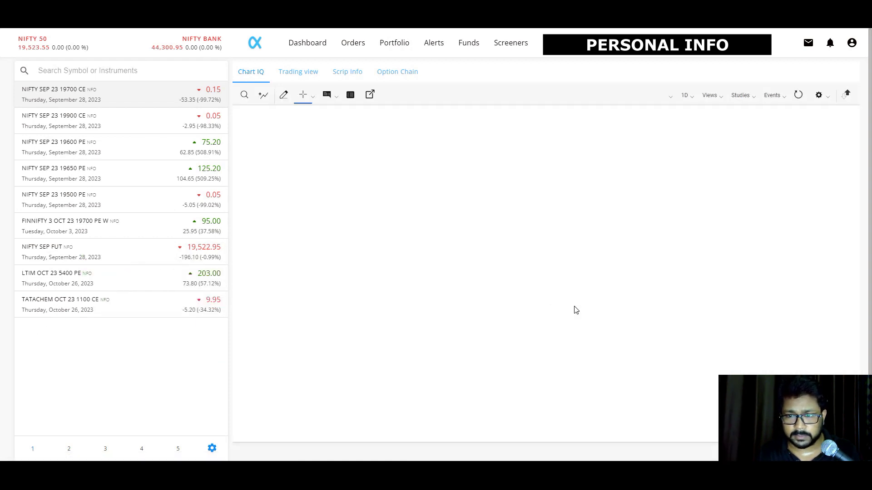
{"action": "left_click_drag", "start_coordinate": [648, 276], "coordinate": [513, 298]}
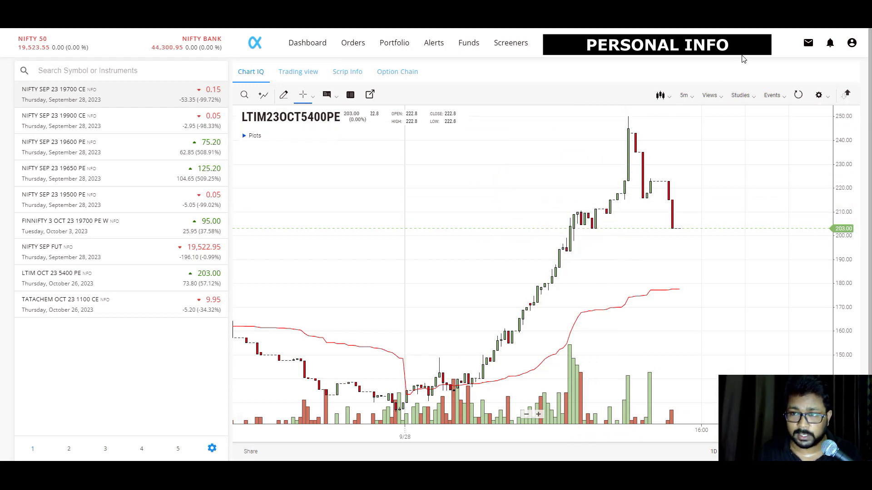
- Write "25%" by hand on the option chart beside the price peak
{"action": "mouse_move", "coordinate": [685, 139]}
{"action": "left_mouse_down"}
{"action": "mouse_move", "coordinate": [694, 154]}
{"action": "mouse_move", "coordinate": [707, 155]}
{"action": "left_mouse_up"}
{"action": "mouse_move", "coordinate": [709, 130]}
{"action": "left_mouse_down"}
{"action": "mouse_move", "coordinate": [717, 142]}
{"action": "mouse_move", "coordinate": [706, 152]}
{"action": "left_mouse_up"}
{"action": "mouse_move", "coordinate": [705, 128]}
{"action": "left_mouse_down"}
{"action": "mouse_move", "coordinate": [724, 122]}
{"action": "mouse_move", "coordinate": [732, 138]}
{"action": "left_mouse_up"}
{"action": "left_click", "coordinate": [739, 129]}
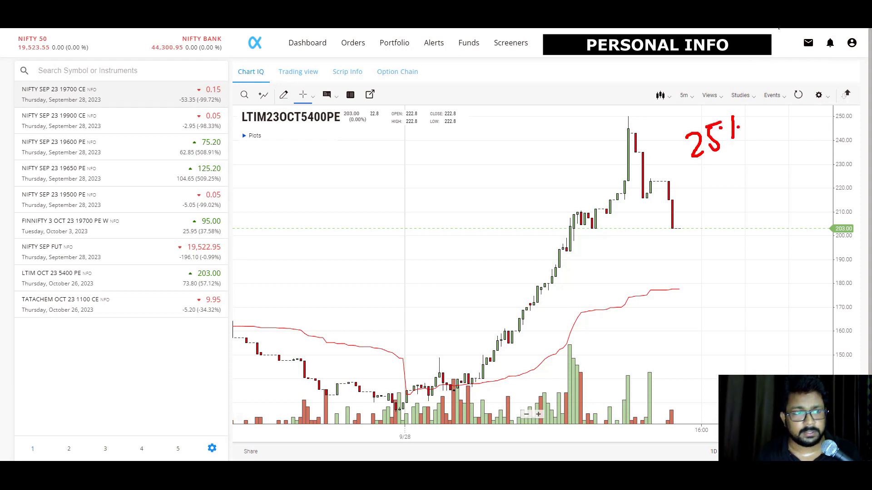
- Switch back to the Tradetron strategy and compare Set 1's entry condition and positions with Set 2's entry and exit sections
{"action": "mouse_move", "coordinate": [285, 141]}
{"action": "left_click", "coordinate": [96, 29]}
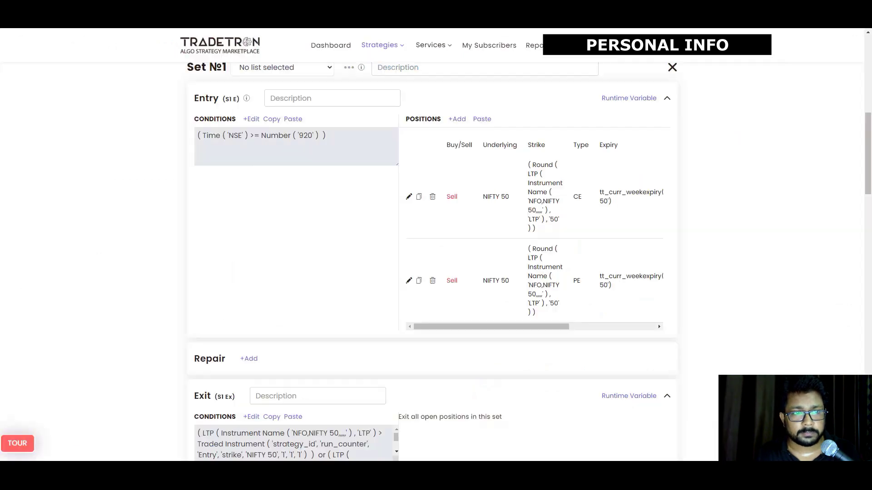
{"action": "scroll", "coordinate": [89, 130], "scroll_direction": "down", "scroll_amount": 3}
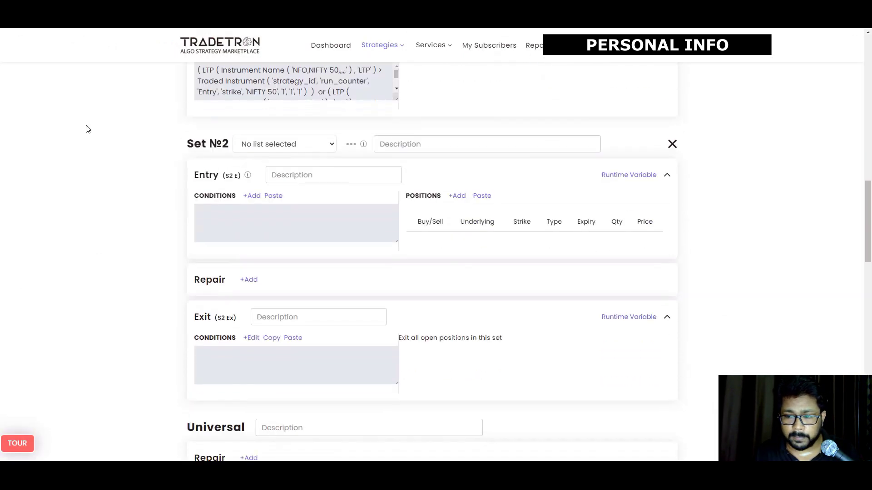
{"action": "scroll", "coordinate": [88, 129], "scroll_direction": "down", "scroll_amount": 2}
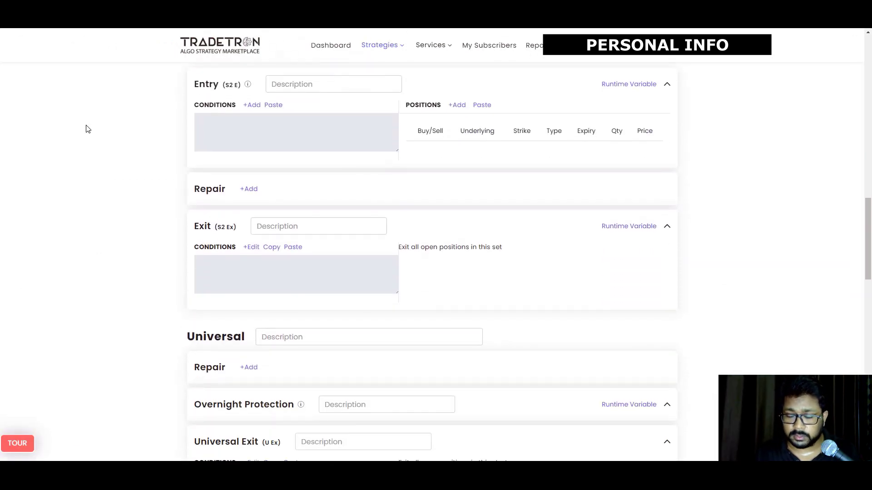
{"action": "scroll", "coordinate": [88, 129], "scroll_direction": "up", "scroll_amount": 1}
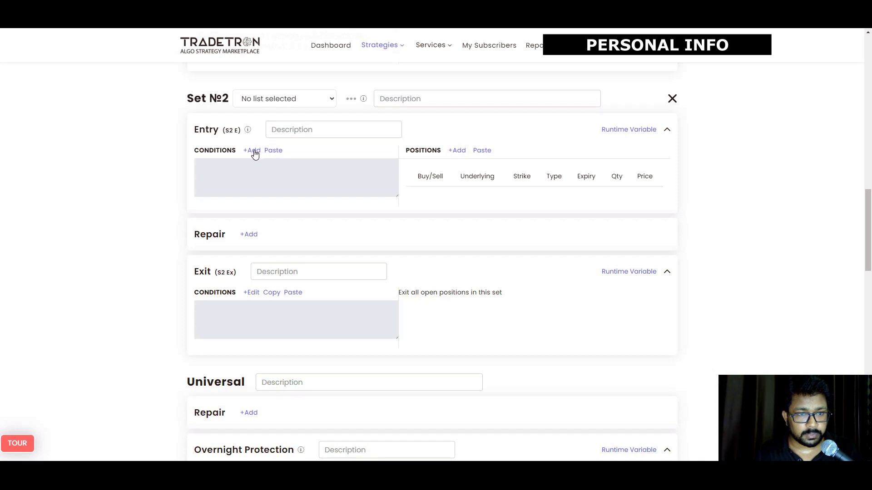
{"action": "scroll", "coordinate": [245, 191], "scroll_direction": "up", "scroll_amount": 2}
{"action": "scroll", "coordinate": [245, 190], "scroll_direction": "up", "scroll_amount": 7}
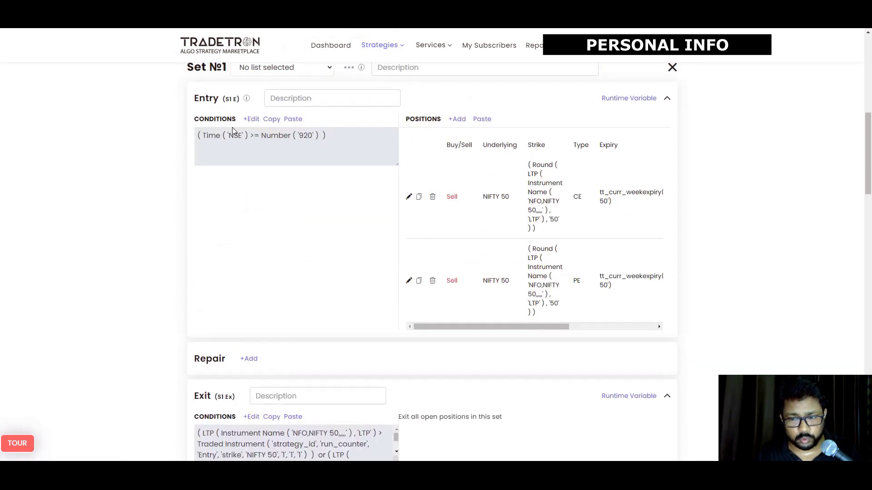
{"action": "scroll", "coordinate": [308, 202], "scroll_direction": "down", "scroll_amount": 9}
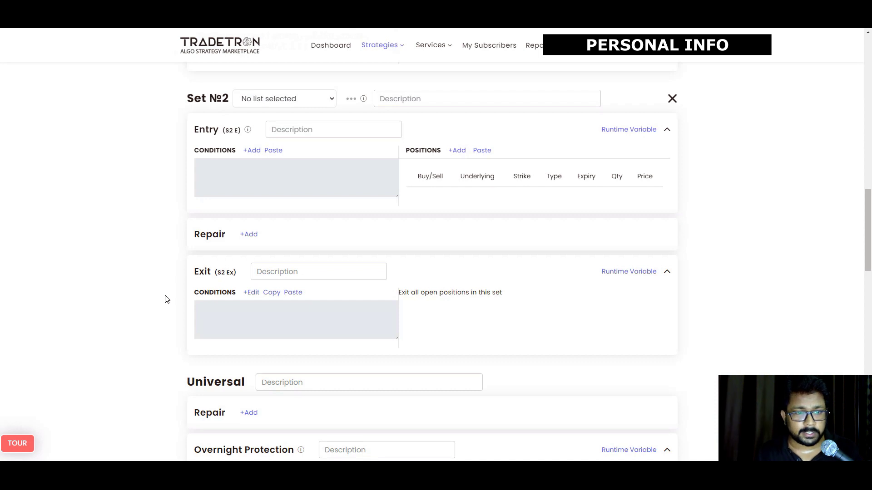
- Start an entry condition for Set 2 with the Time keyword for NSE followed by the >= operator
{"action": "left_click", "coordinate": [252, 150]}
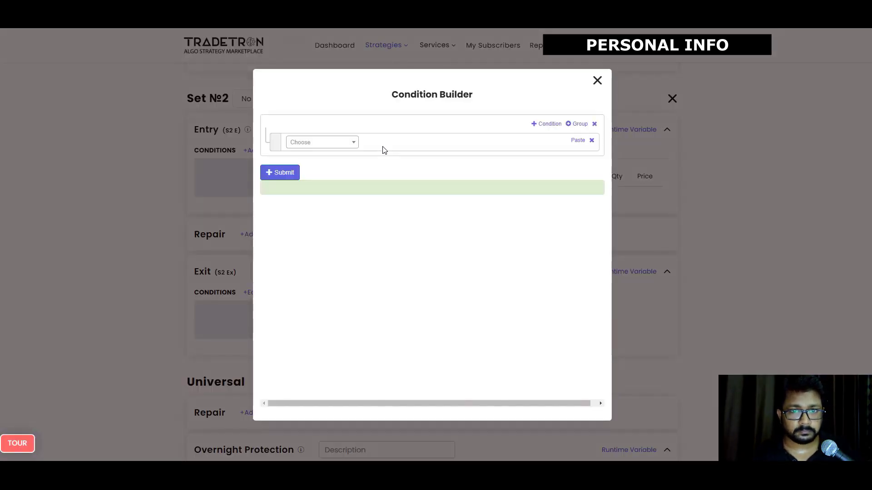
{"action": "left_click", "coordinate": [346, 144]}
{"action": "type", "text": "time"}
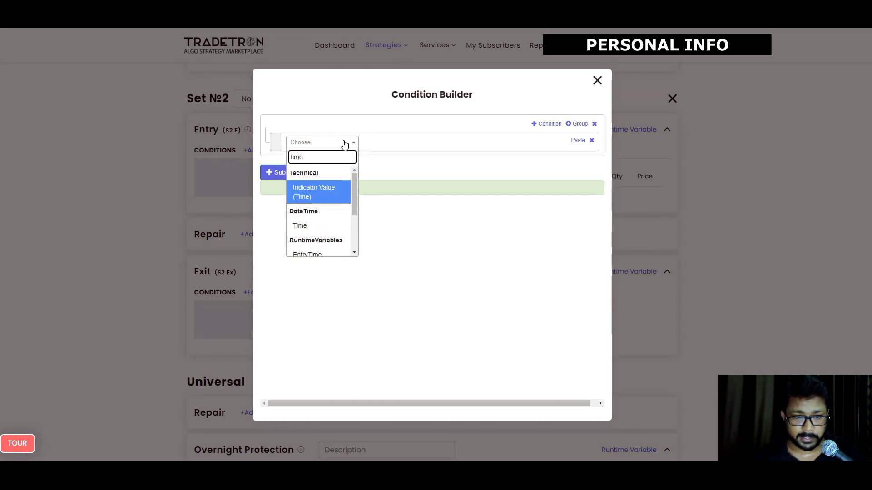
{"action": "left_click", "coordinate": [334, 226]}
{"action": "left_click", "coordinate": [464, 331]}
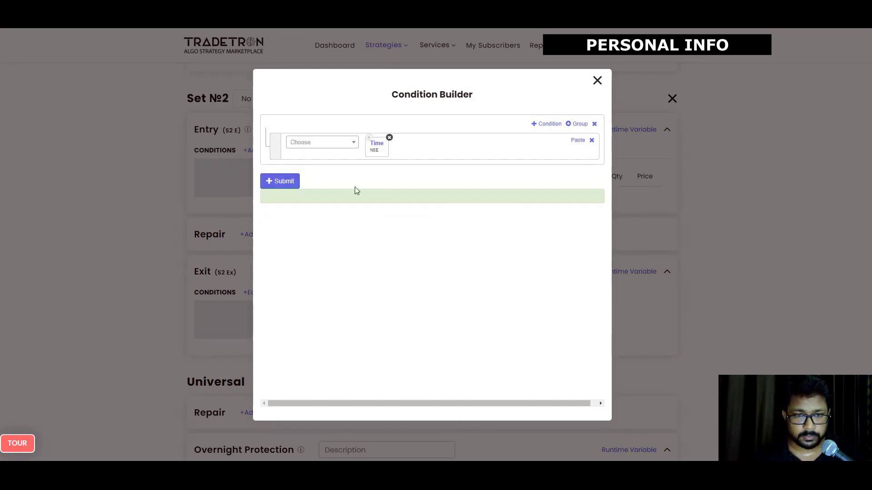
{"action": "left_click", "coordinate": [330, 144]}
{"action": "type", "text": ">="}
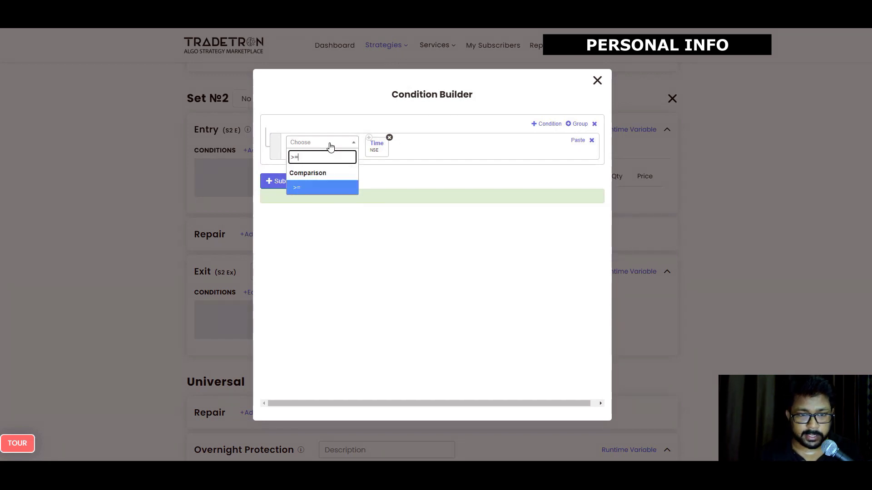
{"action": "left_click", "coordinate": [324, 190]}
- Complete Set 2's entry condition with the Number keyword set to 920, and submit it
{"action": "left_click", "coordinate": [319, 144]}
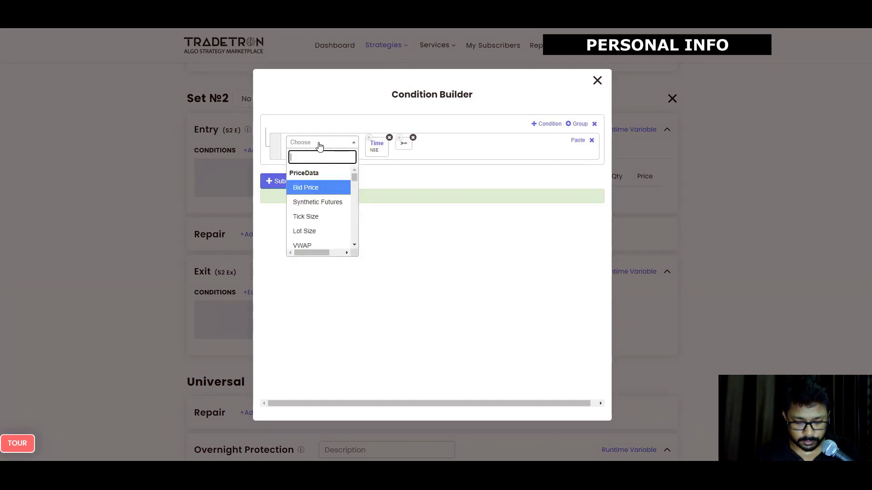
{"action": "type", "text": "number"}
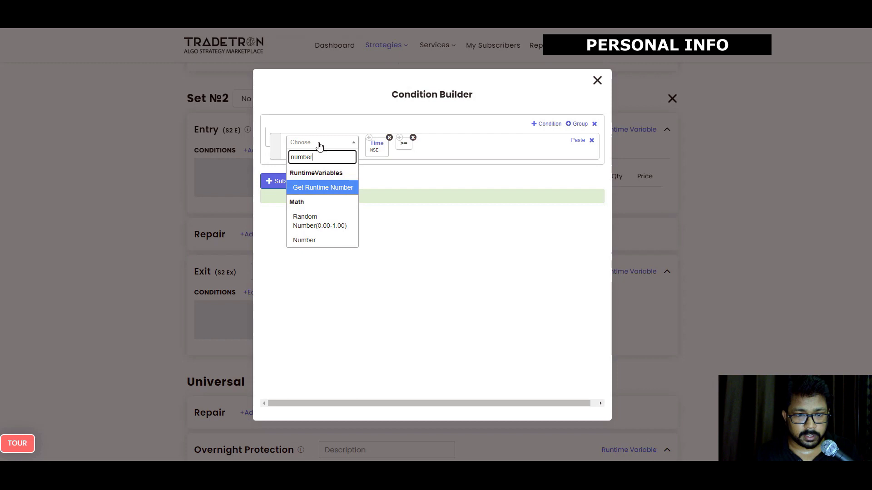
{"action": "left_click", "coordinate": [304, 240]}
{"action": "left_click", "coordinate": [362, 213]}
{"action": "type", "text": "920"}
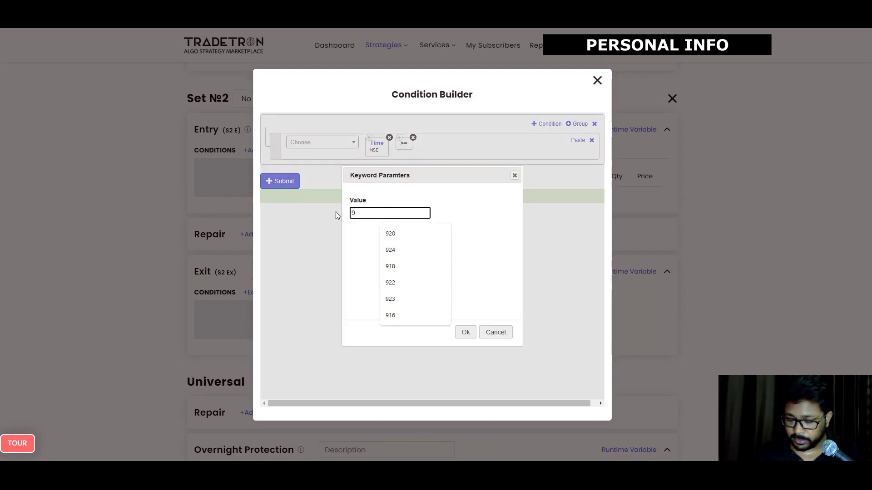
{"action": "left_click", "coordinate": [460, 331]}
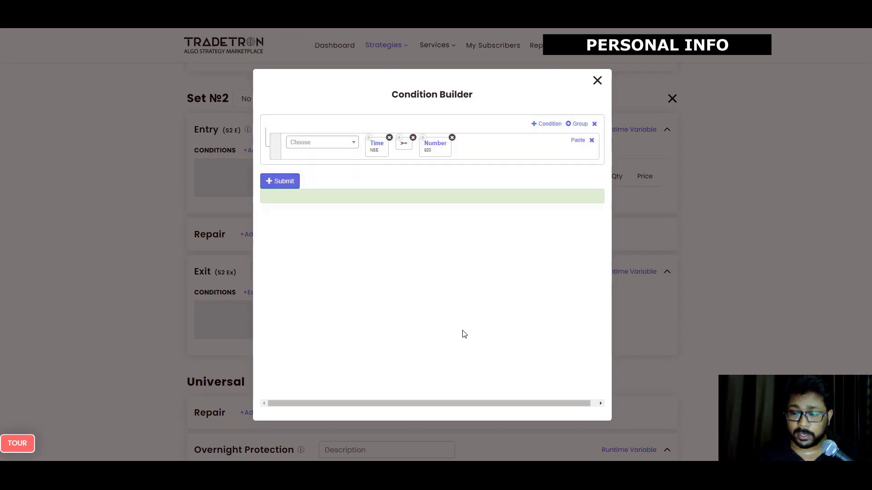
{"action": "left_click", "coordinate": [285, 181]}
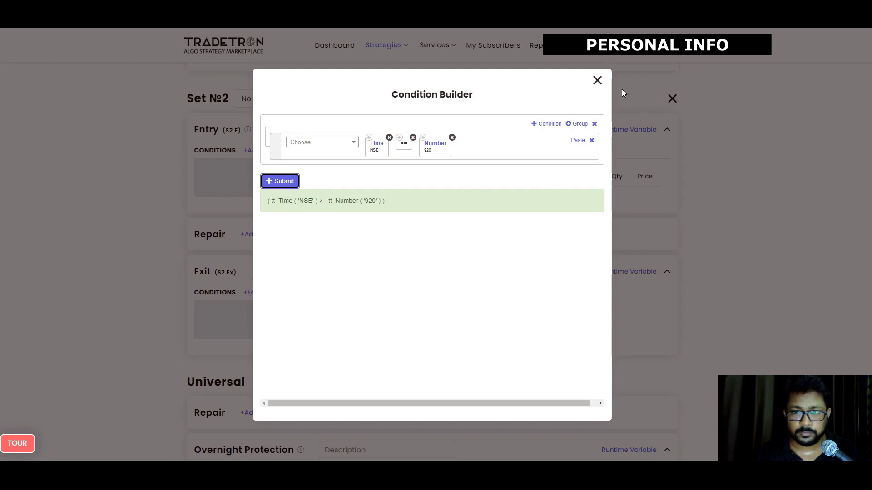
{"action": "left_click", "coordinate": [597, 81]}
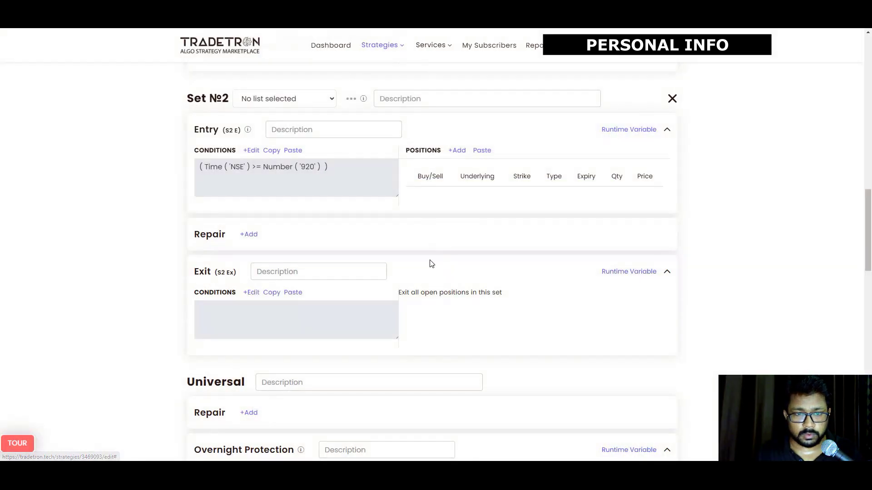
- Start a sell position in Set 2's entry for an NFO Call with NIFTY 50 as the underlying
{"action": "left_click", "coordinate": [459, 150]}
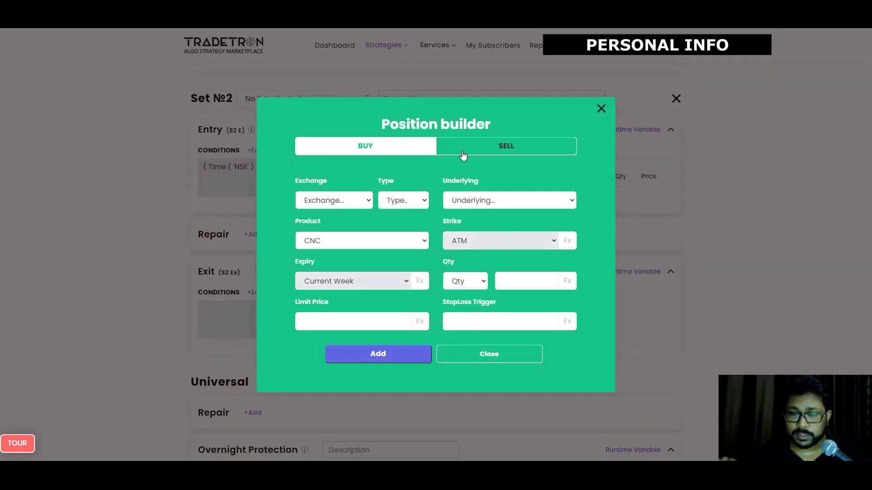
{"action": "left_click", "coordinate": [497, 150]}
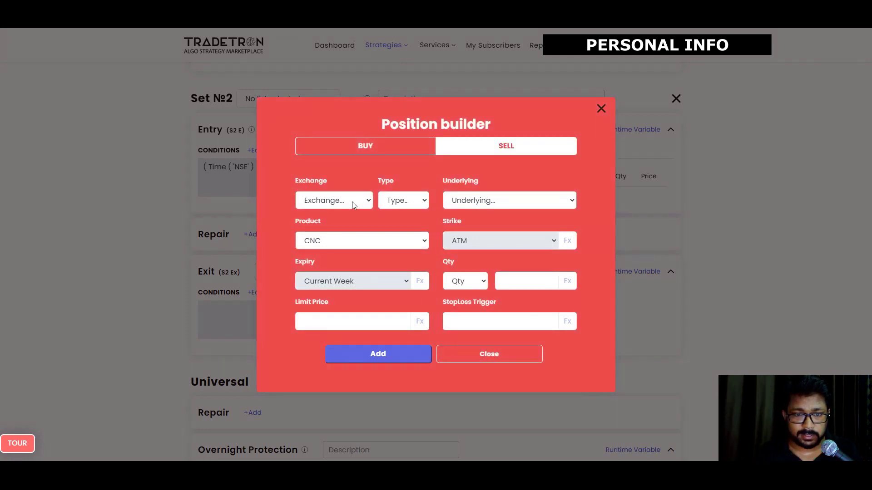
{"action": "left_click", "coordinate": [351, 202]}
{"action": "left_click", "coordinate": [334, 250]}
{"action": "left_click", "coordinate": [388, 203]}
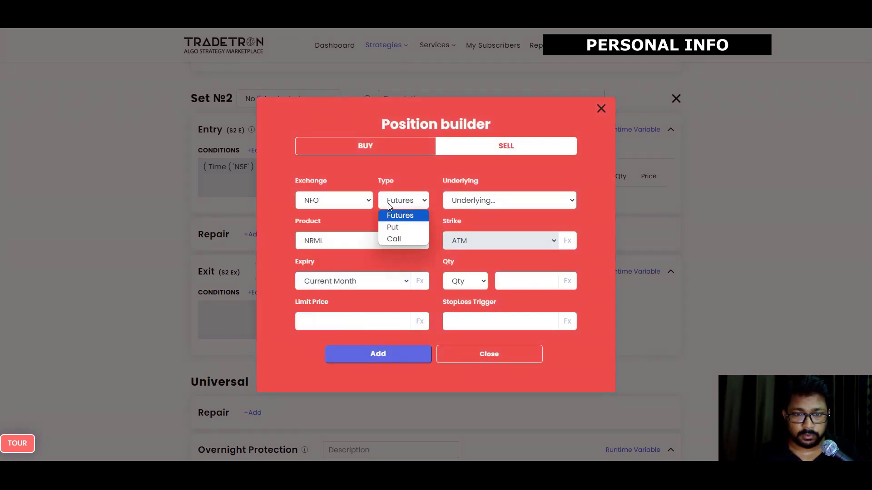
{"action": "left_click", "coordinate": [391, 237]}
{"action": "left_click", "coordinate": [462, 201]}
{"action": "type", "text": "nifty"}
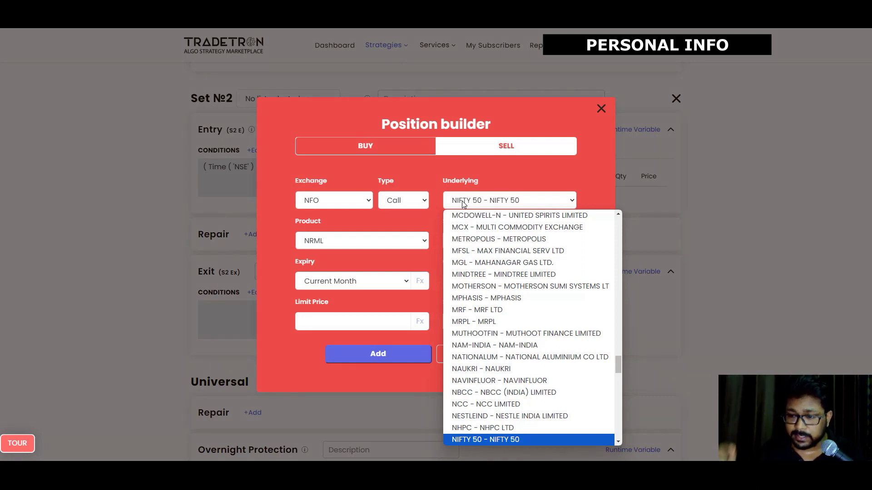
{"action": "left_click", "coordinate": [477, 439]}
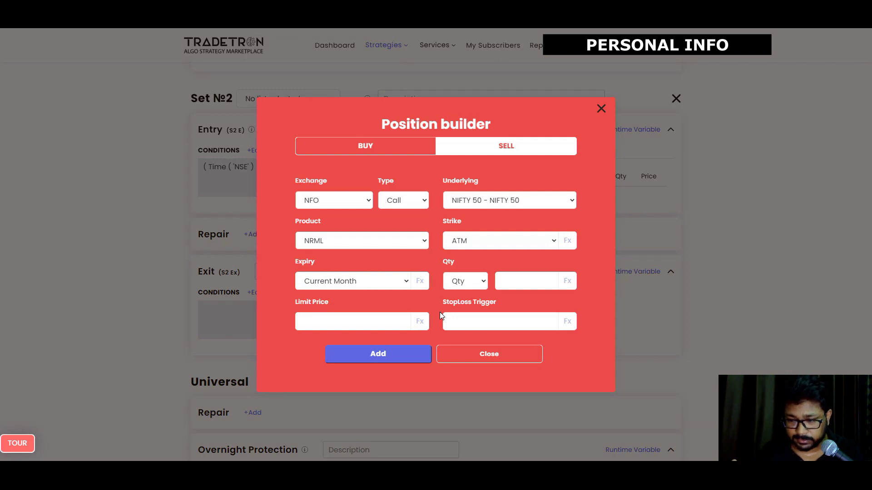
- Set the position's product to MIS, expiry to Current Week and quantity to 1 lot
{"action": "left_click", "coordinate": [400, 241]}
{"action": "left_click", "coordinate": [377, 260]}
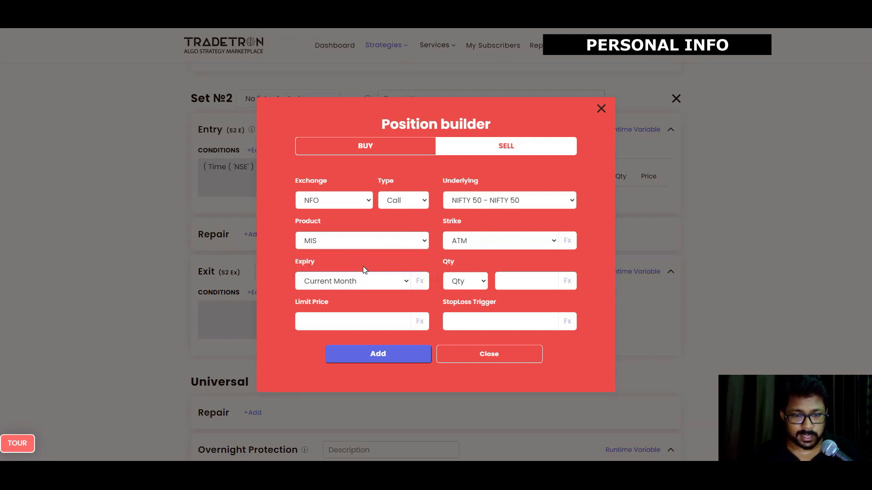
{"action": "left_click", "coordinate": [363, 281]}
{"action": "left_click", "coordinate": [330, 41]}
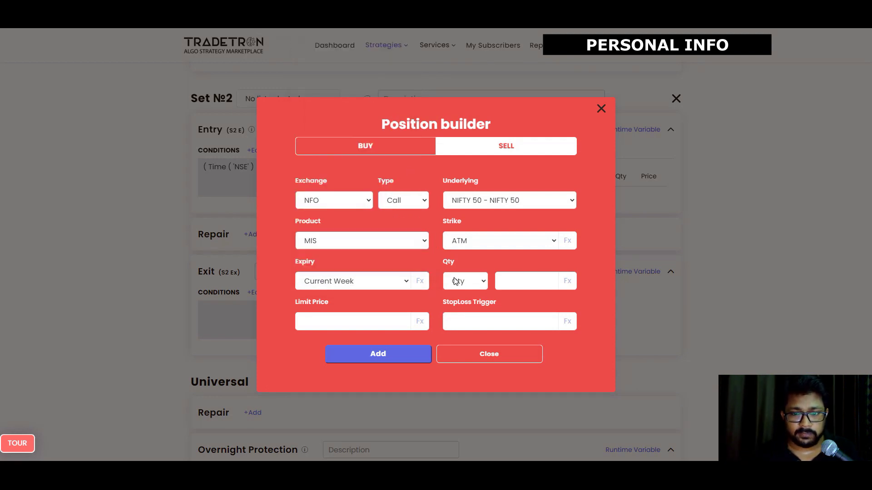
{"action": "left_click", "coordinate": [457, 282]}
{"action": "key", "text": "Escape"}
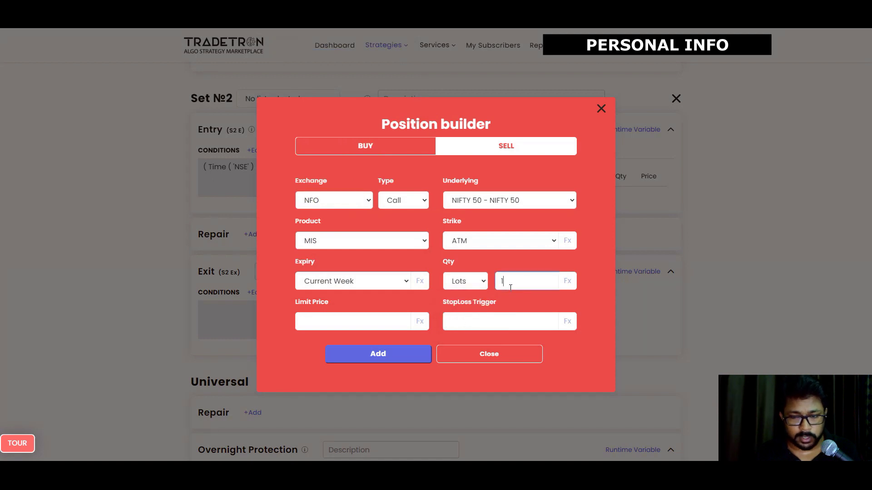
- Set the position's strike to an Fx formula and choose the Round function for it
{"action": "left_click", "coordinate": [536, 243]}
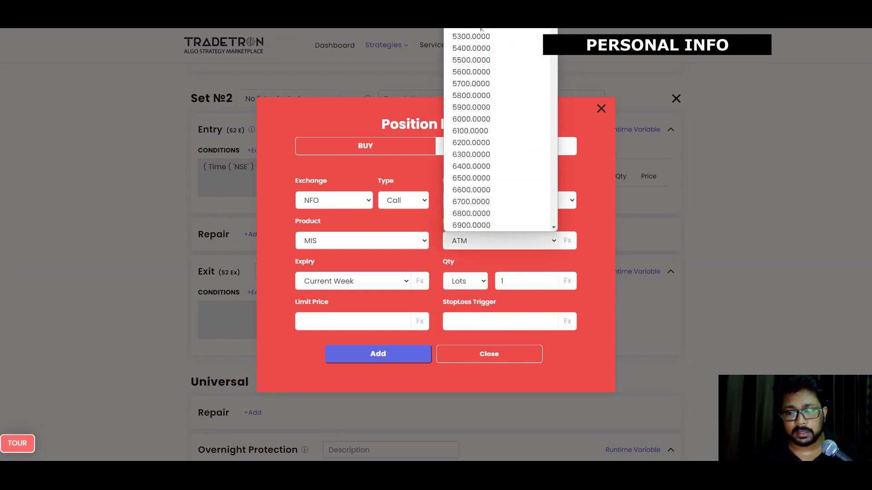
{"action": "left_click", "coordinate": [495, 30]}
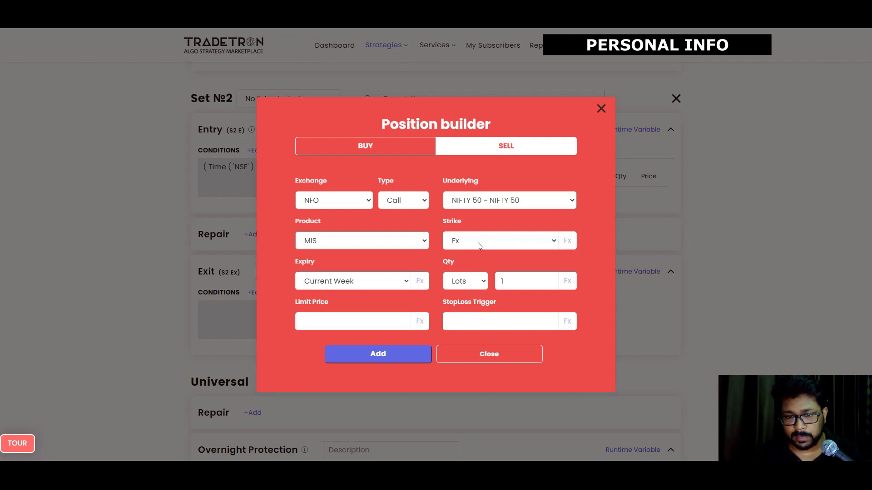
{"action": "left_click", "coordinate": [569, 240]}
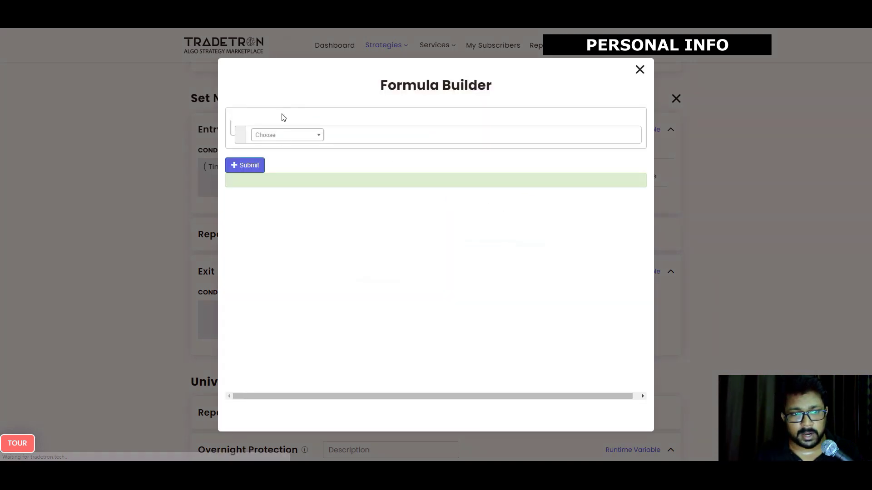
{"action": "left_click", "coordinate": [281, 140]}
{"action": "type", "text": "round"}
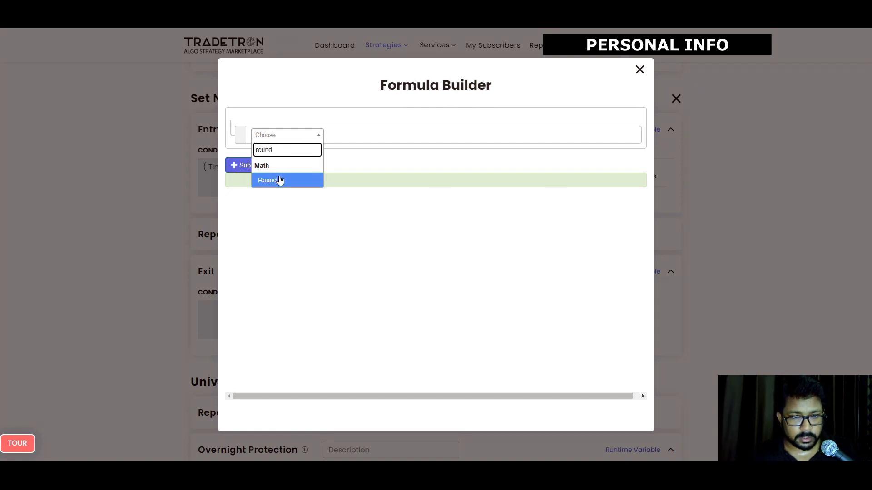
{"action": "left_click", "coordinate": [281, 180]}
- Set the Round function's value to LTP and its base to 50
{"action": "left_click", "coordinate": [378, 208]}
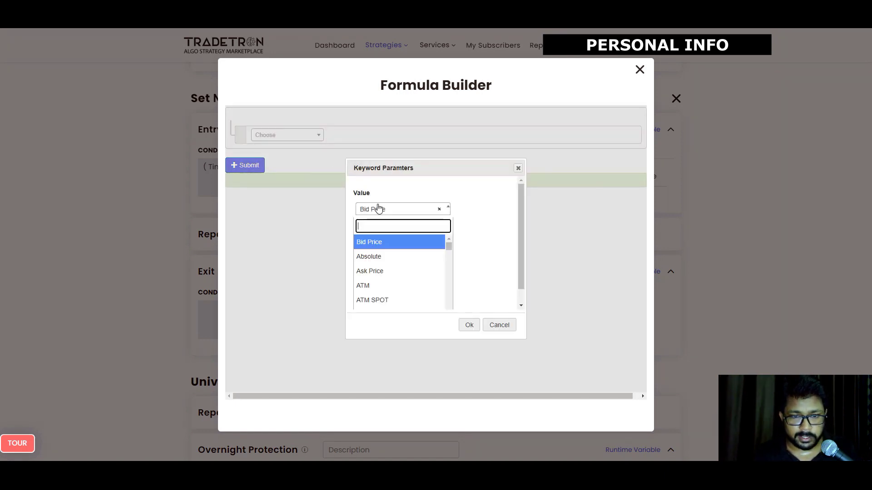
{"action": "type", "text": "ltp"}
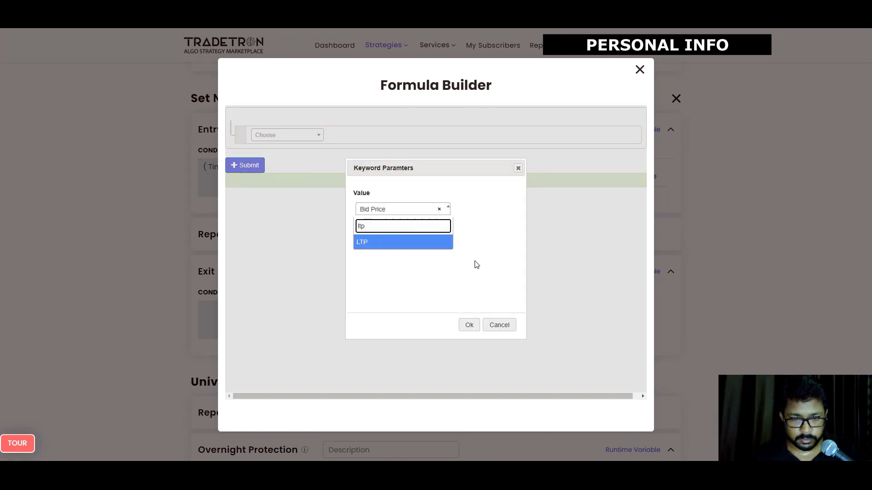
{"action": "left_click", "coordinate": [402, 244]}
{"action": "left_click", "coordinate": [386, 240]}
{"action": "type", "text": "5"}
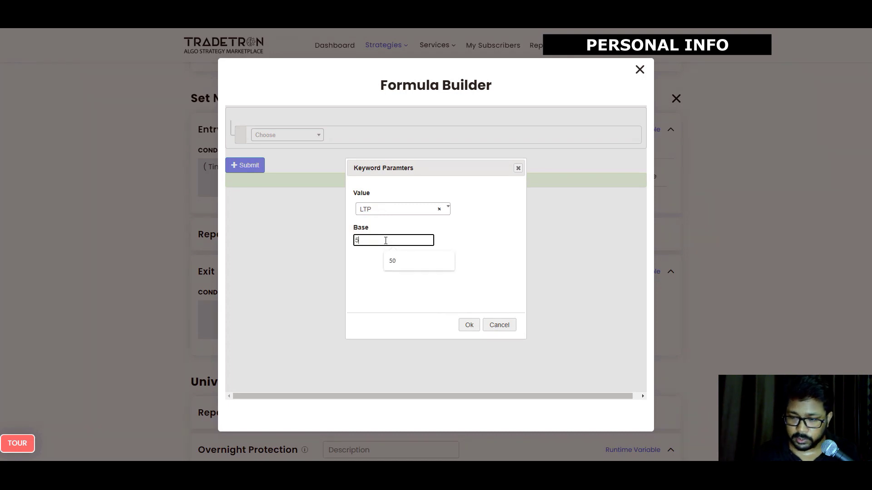
{"action": "type", "text": "0"}
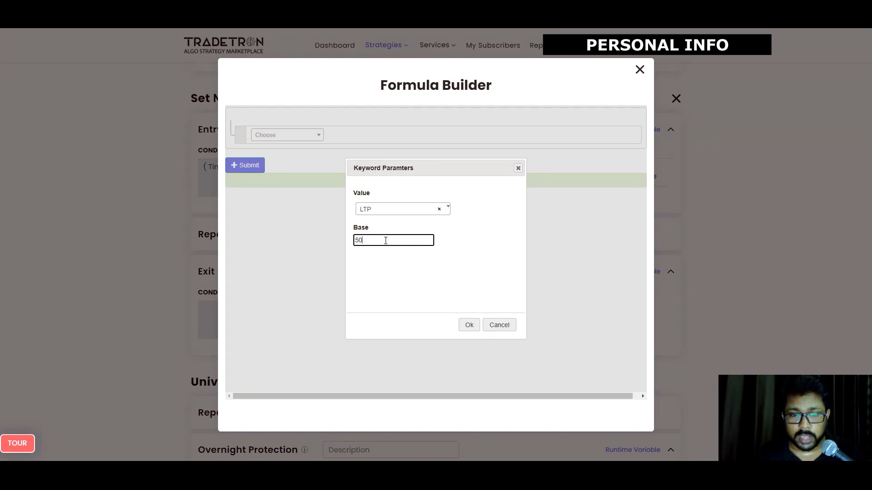
{"action": "left_click", "coordinate": [469, 326]}
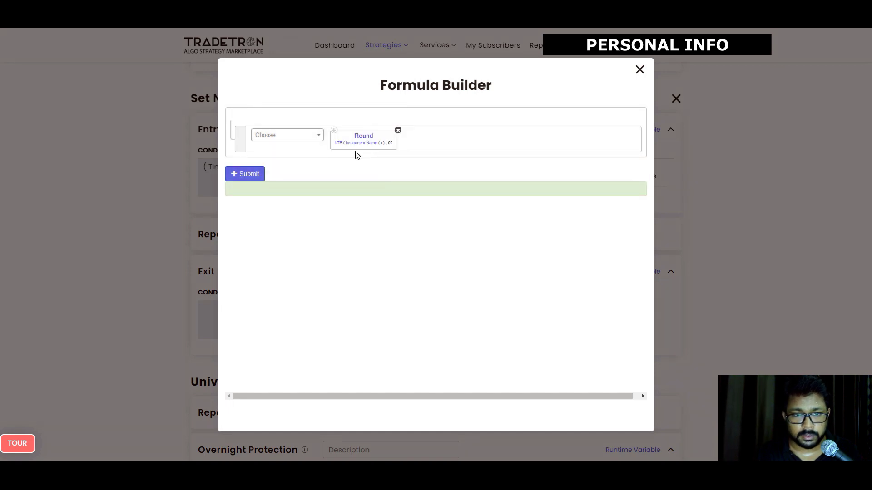
- Set the instrument of the LTP keyword to NFO with NIFTY 50 as underlying, leaving its expiry, strike and option type unset
{"action": "left_click", "coordinate": [353, 143]}
{"action": "left_click", "coordinate": [305, 200]}
{"action": "scroll", "coordinate": [292, 284], "scroll_direction": "down", "scroll_amount": 1}
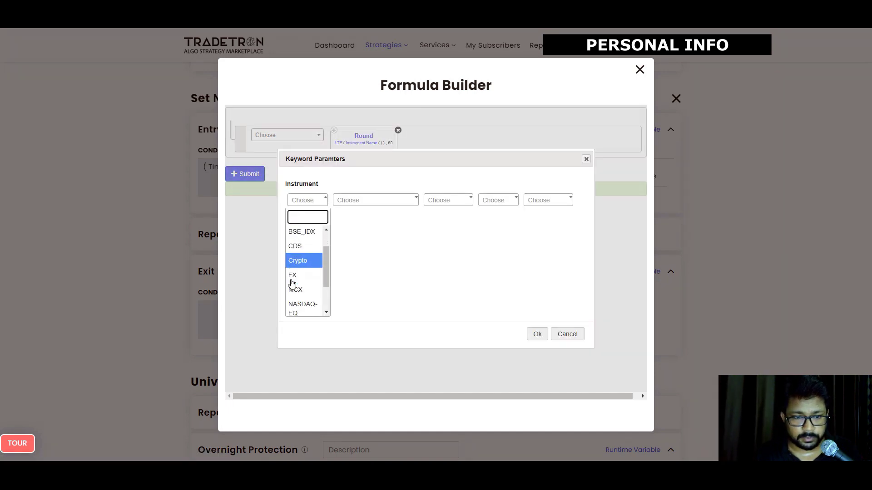
{"action": "scroll", "coordinate": [300, 286], "scroll_direction": "down", "scroll_amount": 1}
{"action": "left_click", "coordinate": [304, 284]}
{"action": "left_click", "coordinate": [356, 200]}
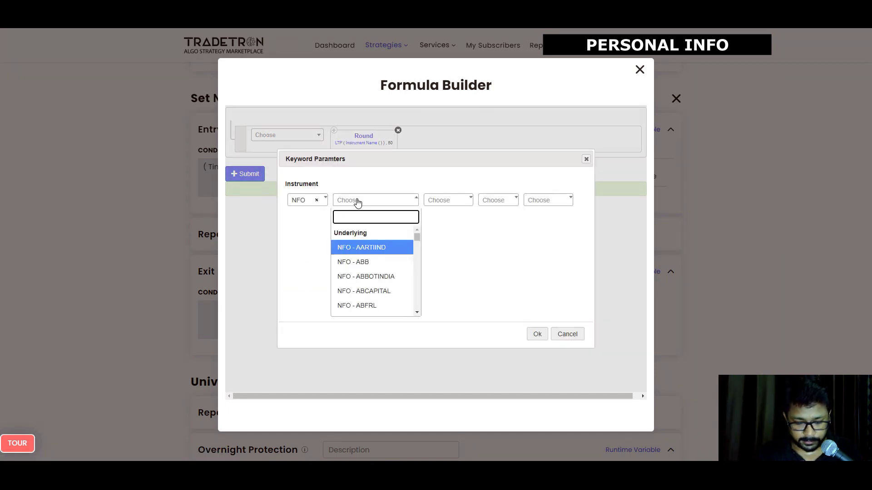
{"action": "type", "text": "nifty"}
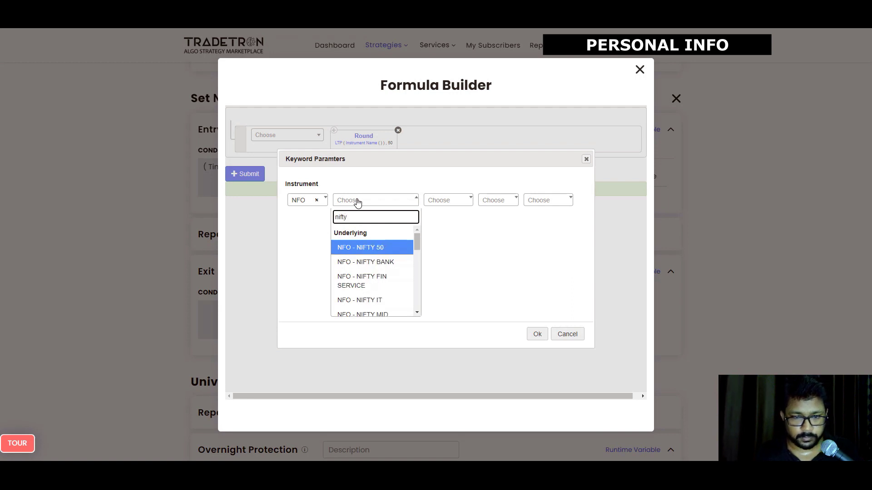
{"action": "left_click", "coordinate": [360, 248]}
{"action": "left_click", "coordinate": [452, 201]}
{"action": "scroll", "coordinate": [447, 273], "scroll_direction": "down", "scroll_amount": 5}
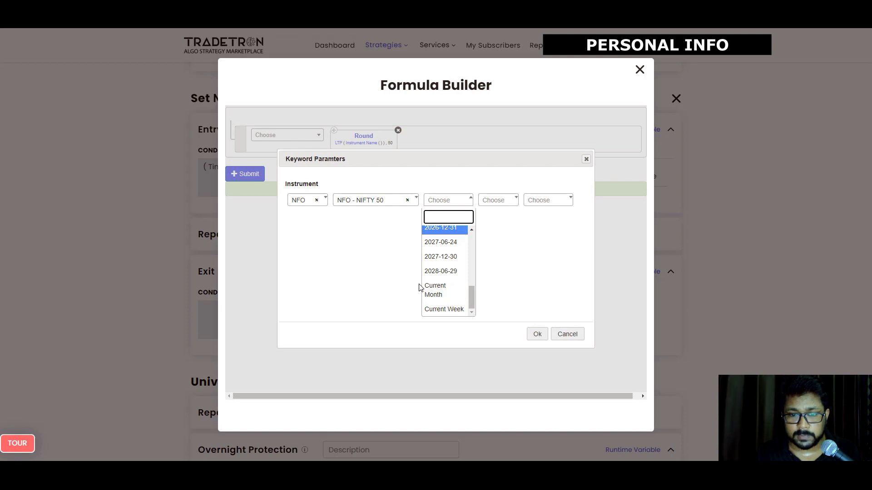
{"action": "left_click", "coordinate": [381, 294]}
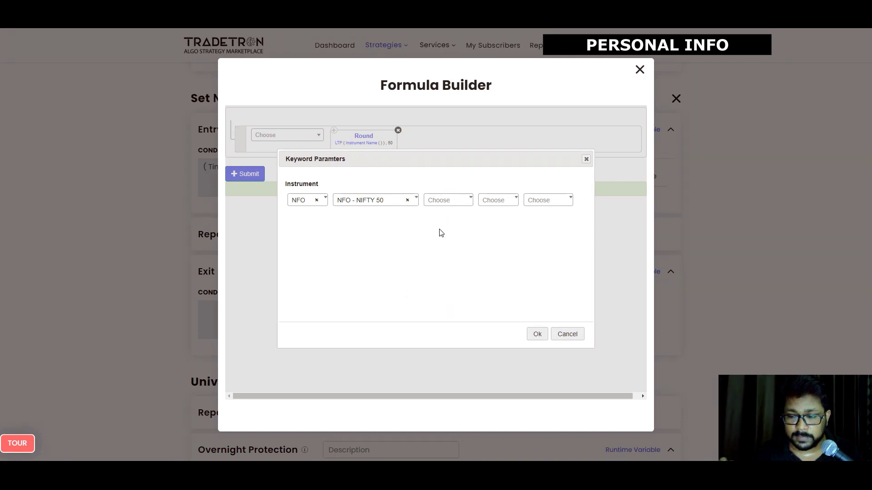
{"action": "left_click", "coordinate": [536, 334]}
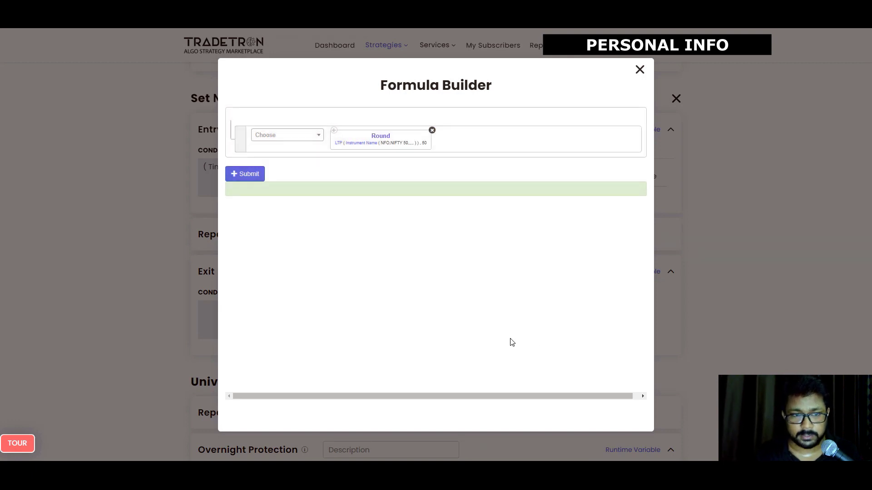
- Submit the rounded-LTP strike formula and add the NIFTY 50 call sell position to Set 2's entry
{"action": "left_click", "coordinate": [241, 175]}
{"action": "left_click", "coordinate": [639, 69]}
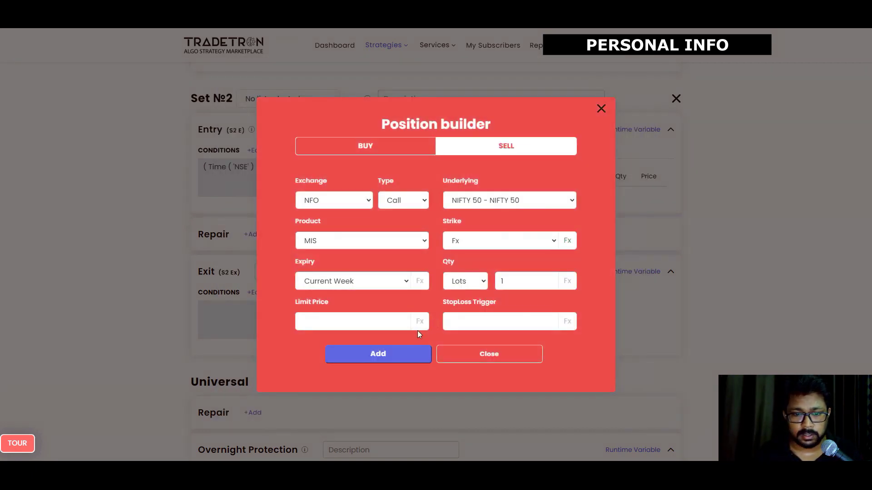
{"action": "left_click", "coordinate": [394, 350]}
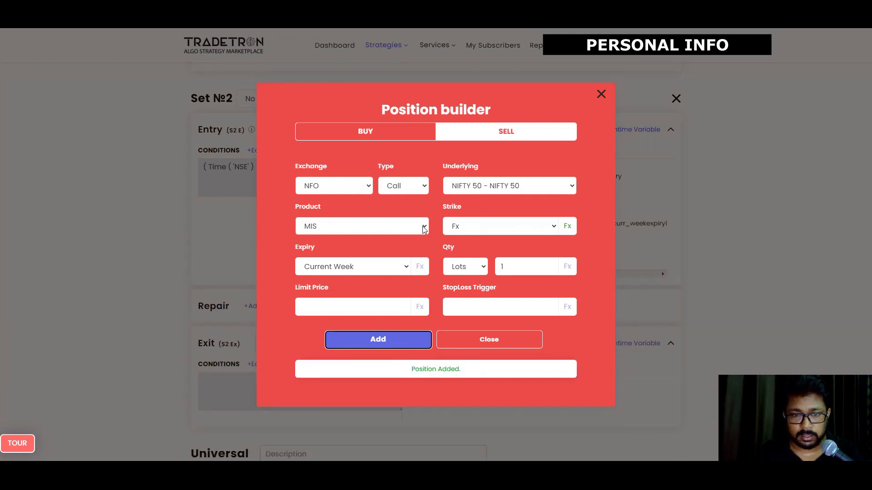
- Switch the next sell position to a Put with NIFTY 50 as the underlying and Current Week expiry
{"action": "left_click", "coordinate": [414, 186]}
{"action": "left_click", "coordinate": [396, 214]}
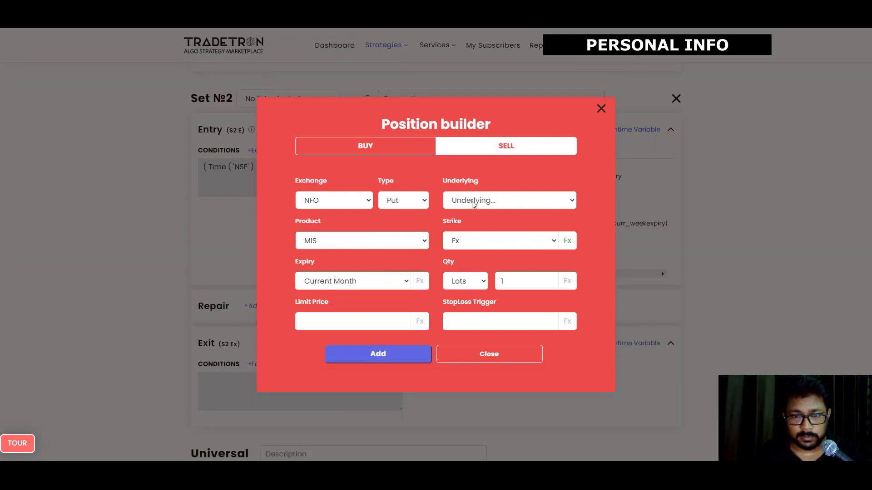
{"action": "left_click", "coordinate": [472, 201]}
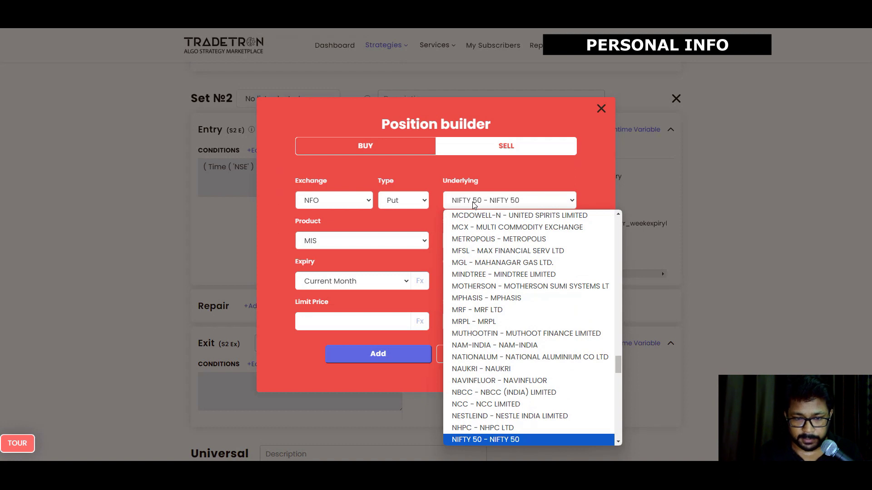
{"action": "left_click", "coordinate": [473, 205]}
{"action": "left_click", "coordinate": [366, 285]}
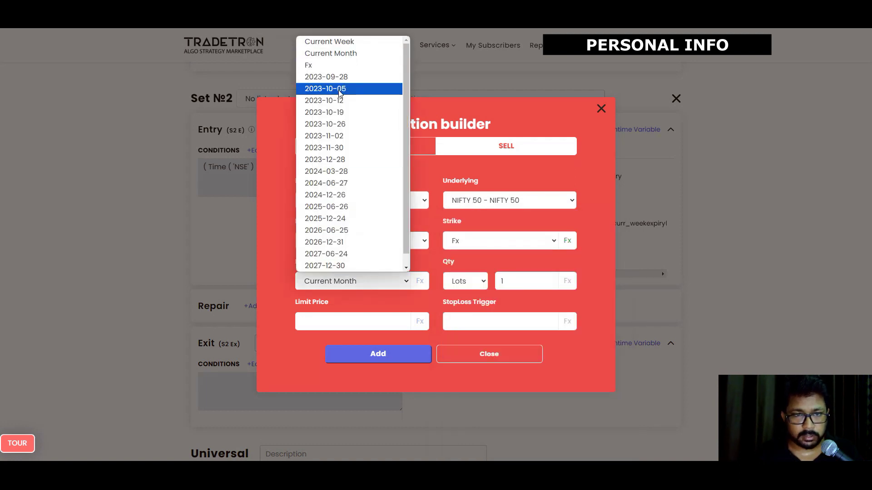
{"action": "left_click", "coordinate": [332, 41]}
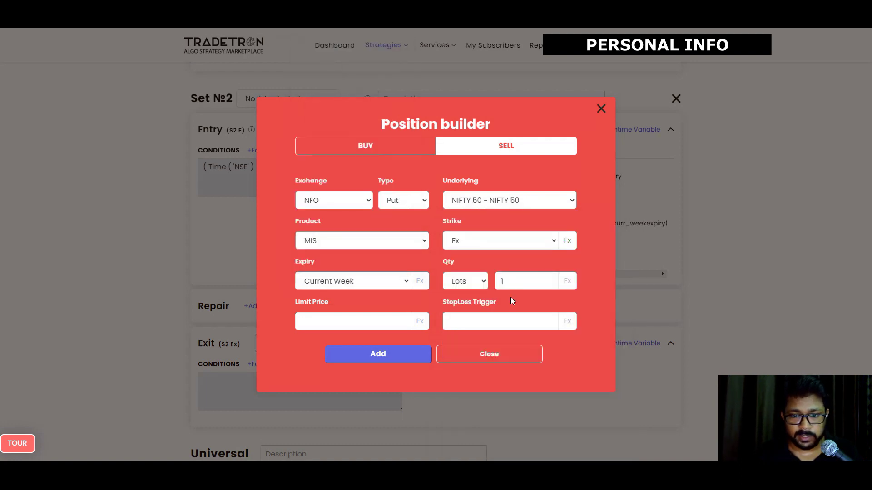
- Resubmit the put's strike formula rounding NIFTY 50's LTP to 50, add the put position and close the position builder
{"action": "left_click", "coordinate": [568, 240]}
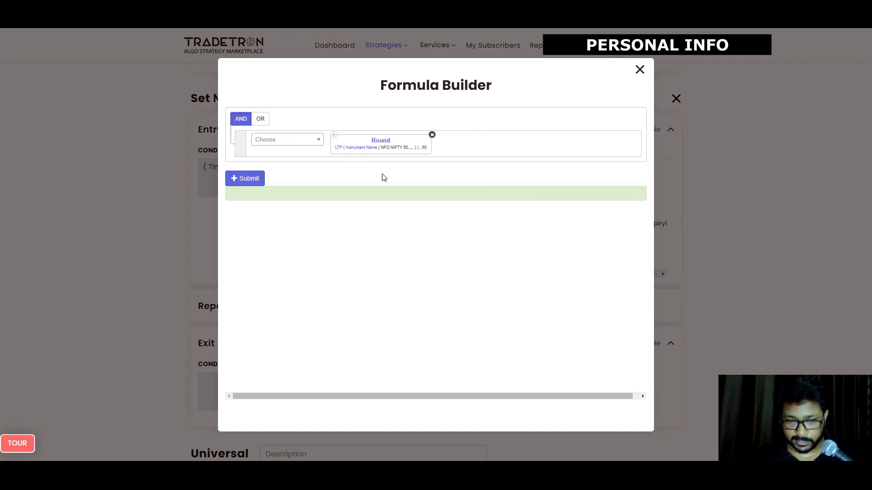
{"action": "left_click", "coordinate": [259, 178]}
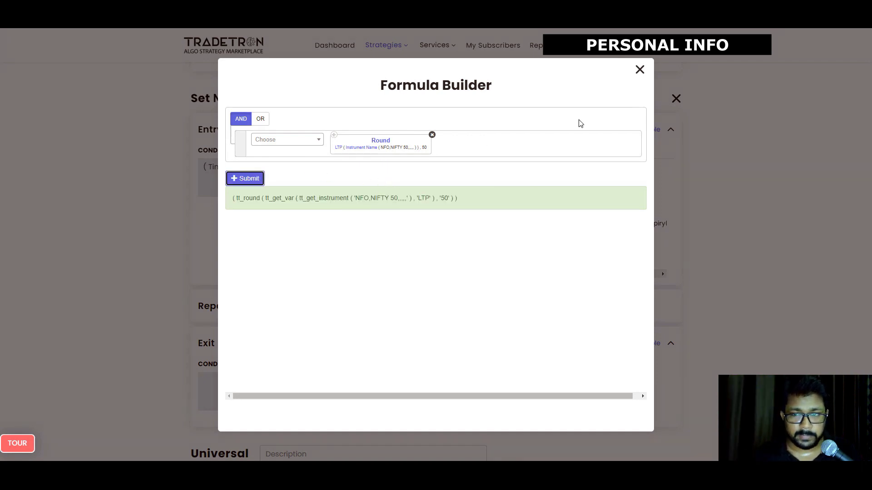
{"action": "left_click", "coordinate": [640, 70]}
{"action": "left_click", "coordinate": [396, 359]}
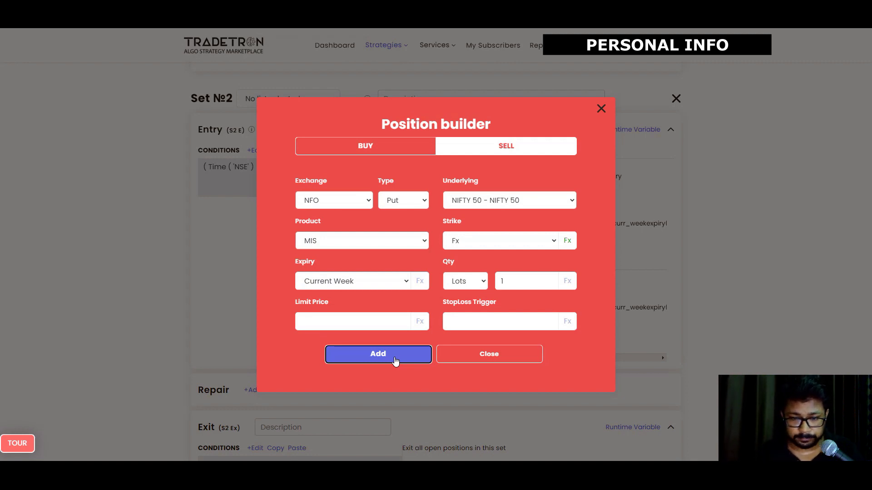
{"action": "left_click", "coordinate": [447, 354]}
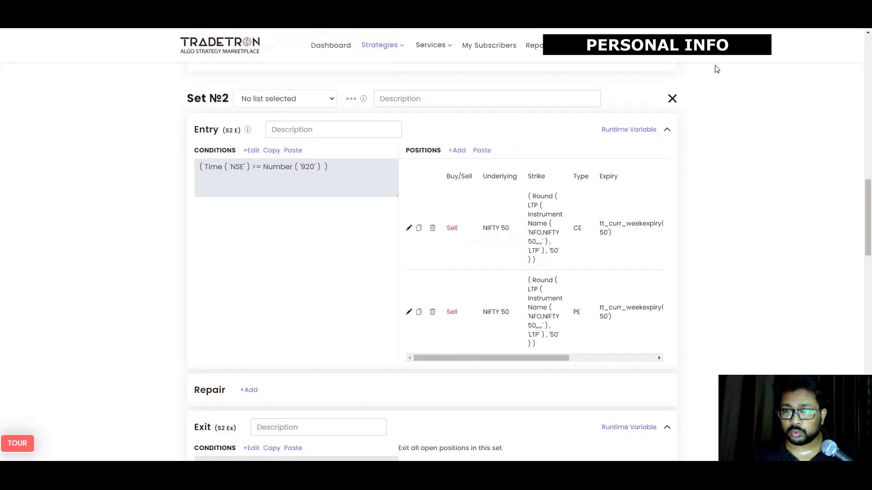
- Review the option types of the two sell positions in Set 2's entry and the repair and exit sections
{"action": "mouse_move", "coordinate": [589, 222]}
{"action": "left_mouse_down"}
{"action": "mouse_move", "coordinate": [567, 241]}
{"action": "mouse_move", "coordinate": [586, 219]}
{"action": "left_mouse_up"}
{"action": "mouse_move", "coordinate": [577, 296]}
{"action": "left_mouse_down"}
{"action": "mouse_move", "coordinate": [581, 324]}
{"action": "mouse_move", "coordinate": [584, 298]}
{"action": "left_mouse_up"}
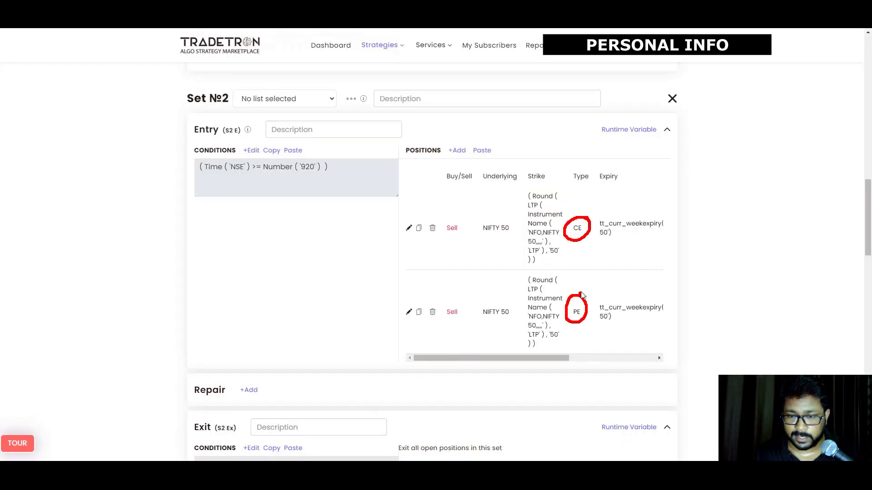
{"action": "scroll", "coordinate": [726, 224], "scroll_direction": "down", "scroll_amount": 1}
{"action": "scroll", "coordinate": [725, 223], "scroll_direction": "down", "scroll_amount": 4}
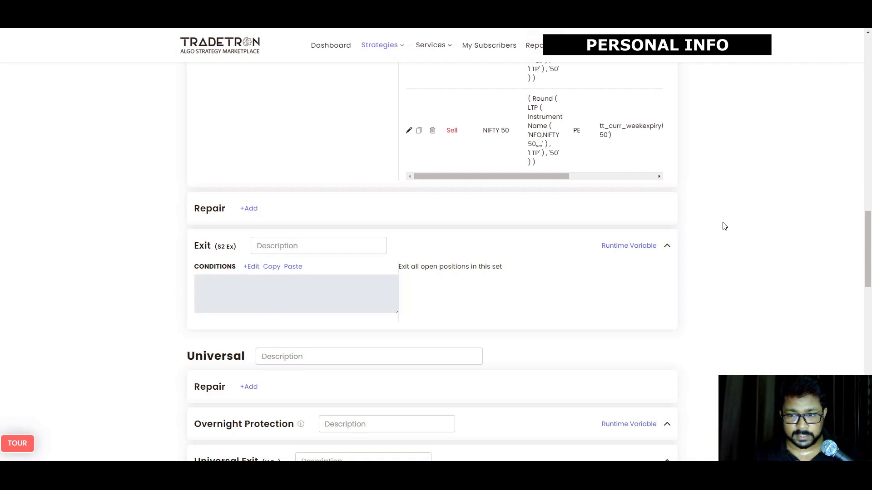
{"action": "scroll", "coordinate": [724, 226], "scroll_direction": "up", "scroll_amount": 2}
{"action": "scroll", "coordinate": [725, 226], "scroll_direction": "down", "scroll_amount": 5}
{"action": "scroll", "coordinate": [724, 226], "scroll_direction": "up", "scroll_amount": 5}
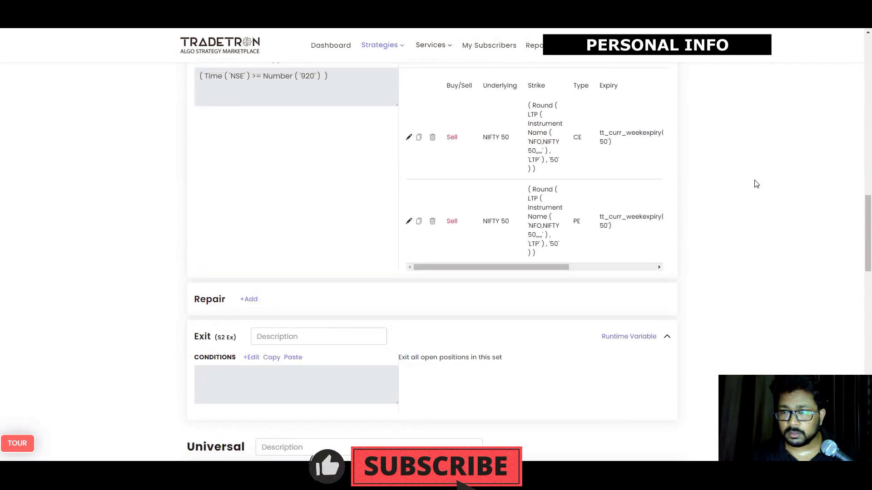
{"action": "mouse_move", "coordinate": [704, 236]}
{"action": "left_mouse_down"}
{"action": "mouse_move", "coordinate": [722, 249]}
{"action": "mouse_move", "coordinate": [732, 233]}
{"action": "mouse_move", "coordinate": [740, 246]}
{"action": "mouse_move", "coordinate": [779, 233]}
{"action": "mouse_move", "coordinate": [774, 240]}
{"action": "left_mouse_up"}
{"action": "mouse_move", "coordinate": [789, 224]}
{"action": "left_mouse_down"}
{"action": "mouse_move", "coordinate": [801, 234]}
{"action": "mouse_move", "coordinate": [813, 217]}
{"action": "mouse_move", "coordinate": [820, 237]}
{"action": "mouse_move", "coordinate": [830, 211]}
{"action": "mouse_move", "coordinate": [837, 224]}
{"action": "left_mouse_up"}
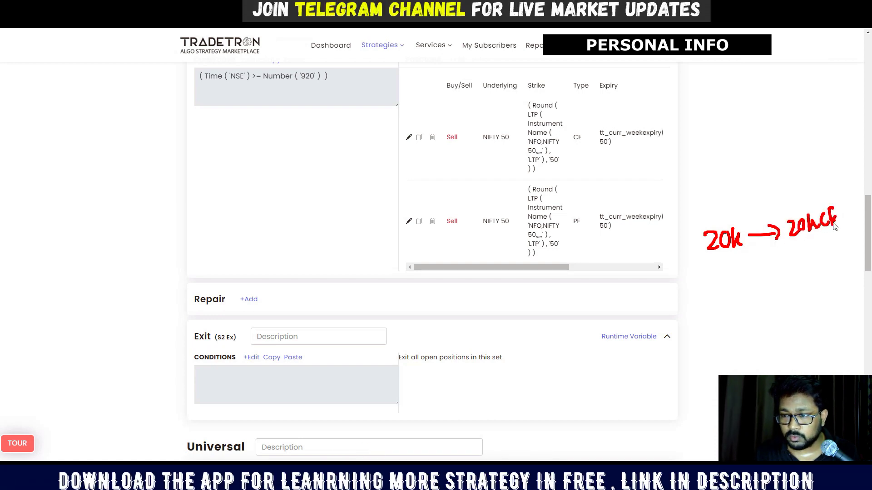
{"action": "left_click_drag", "start_coordinate": [793, 250], "coordinate": [813, 259]}
{"action": "left_click_drag", "start_coordinate": [816, 243], "coordinate": [823, 258]}
{"action": "left_click_drag", "start_coordinate": [825, 242], "coordinate": [835, 254]}
{"action": "left_click_drag", "start_coordinate": [834, 234], "coordinate": [840, 241]}
{"action": "left_click_drag", "start_coordinate": [835, 252], "coordinate": [844, 248]}
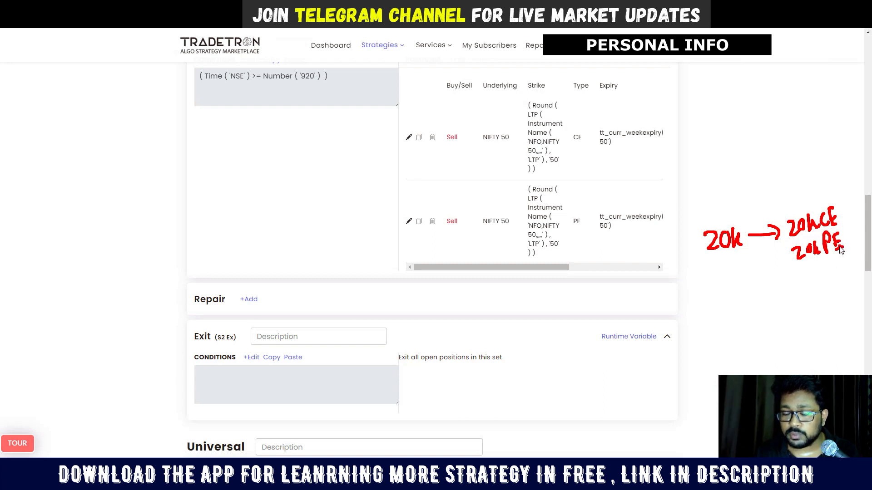